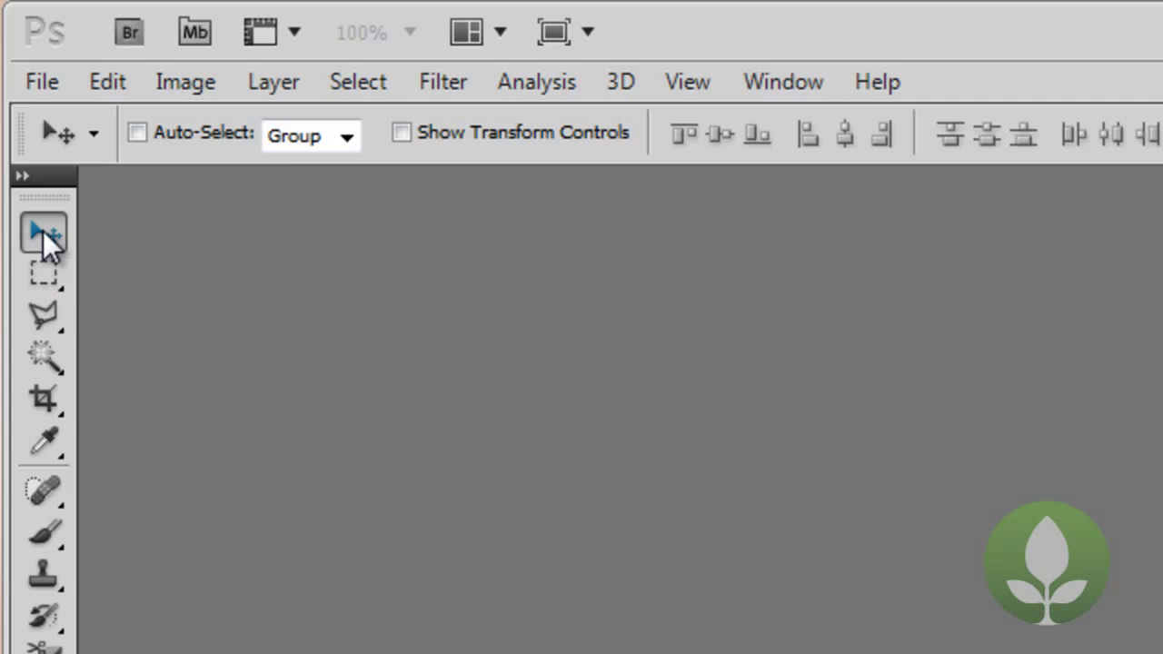
Select the Rectangular Marquee tool, then switch to the Lasso tool and show its variants.
left_click(46, 280)
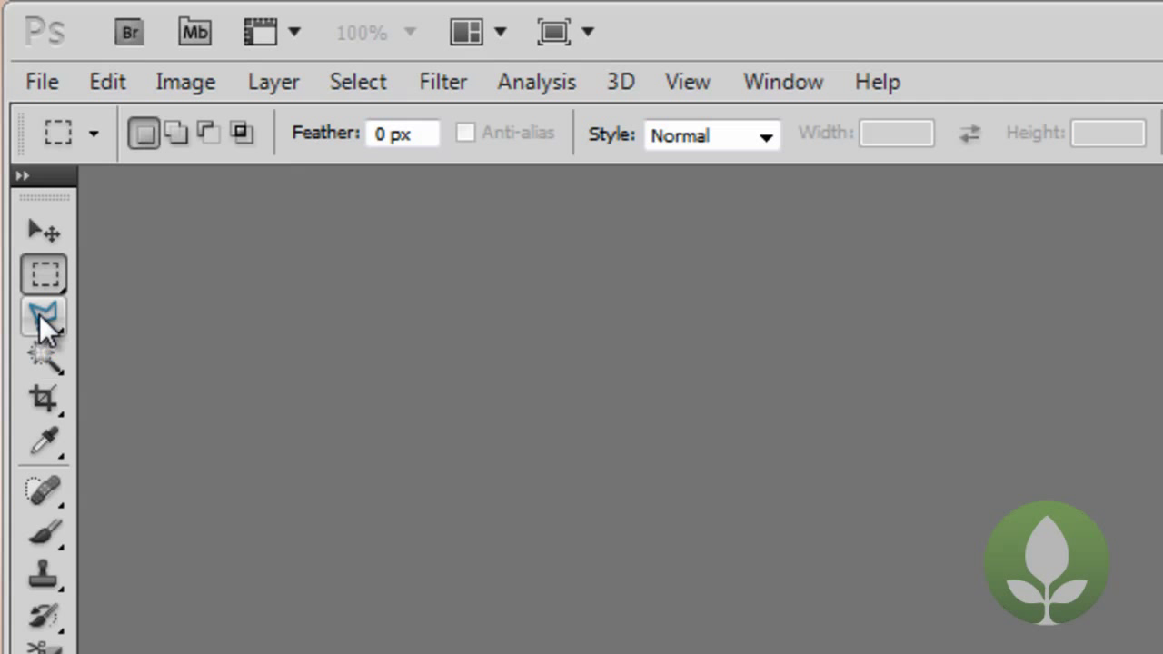
left_click(46, 319)
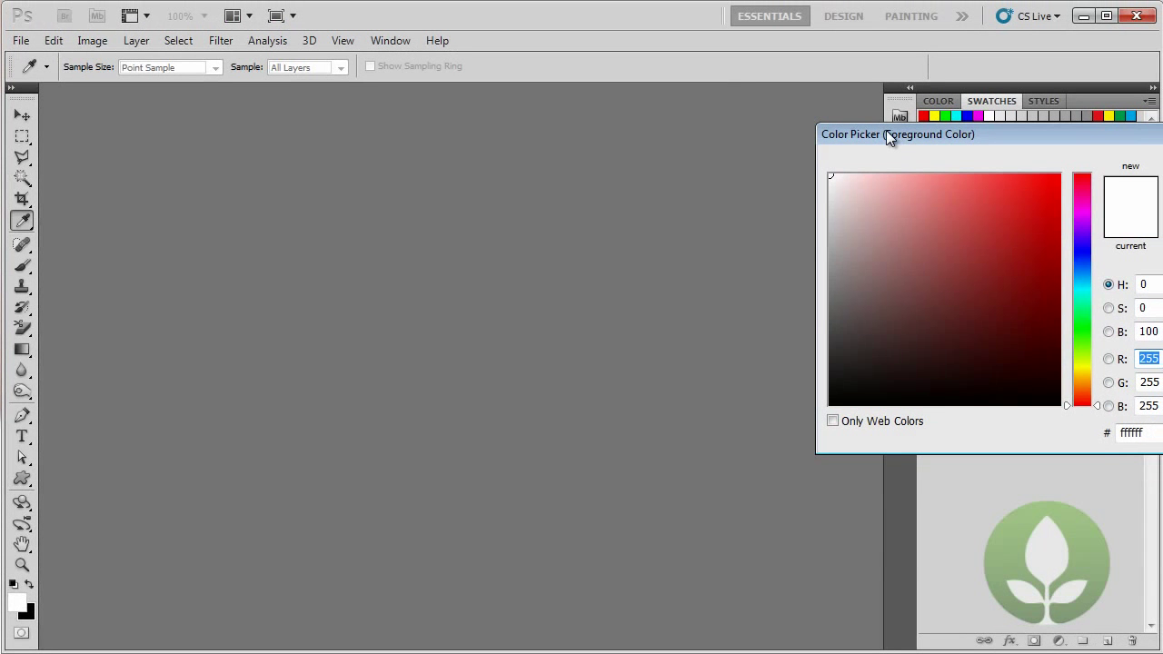
Set the foreground colour to bright red fa0000 in the Color Picker.
left_click_drag(887, 132, 447, 142)
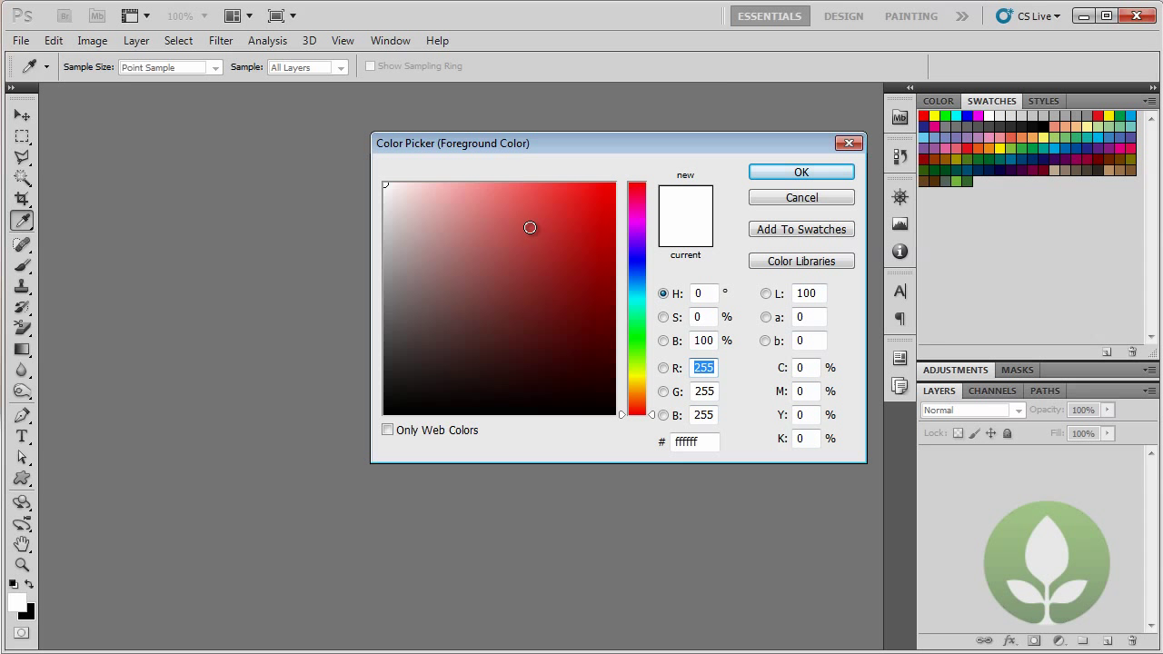
left_click(529, 226)
left_click(538, 283)
left_click(464, 244)
left_click(420, 185)
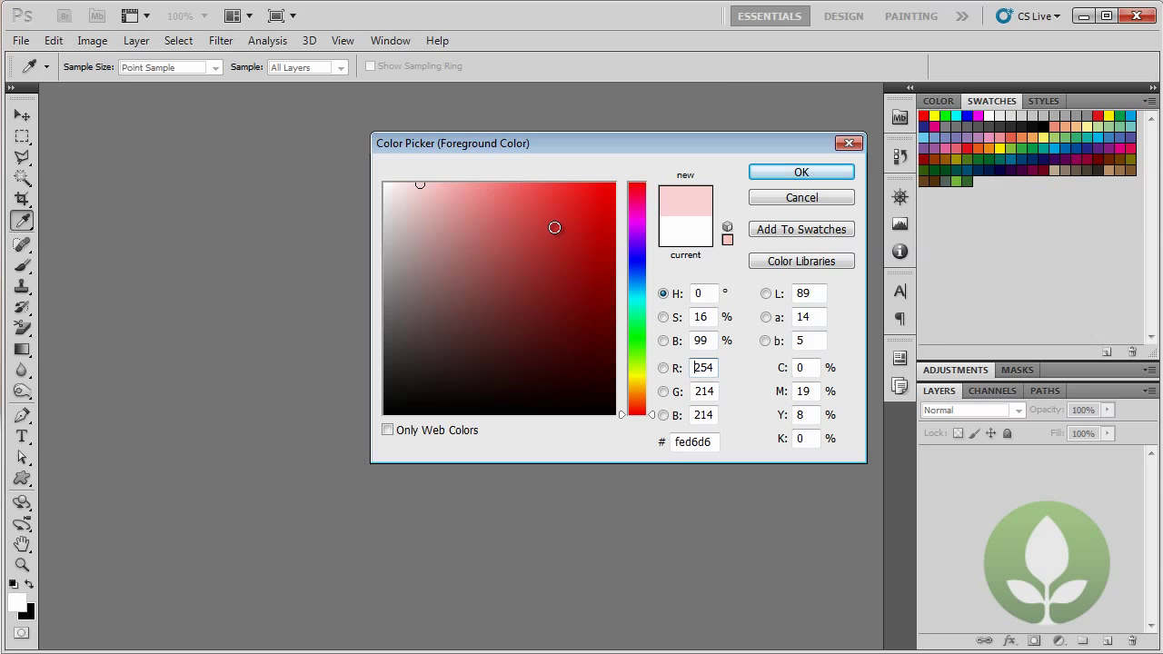
left_click(611, 189)
left_click(615, 185)
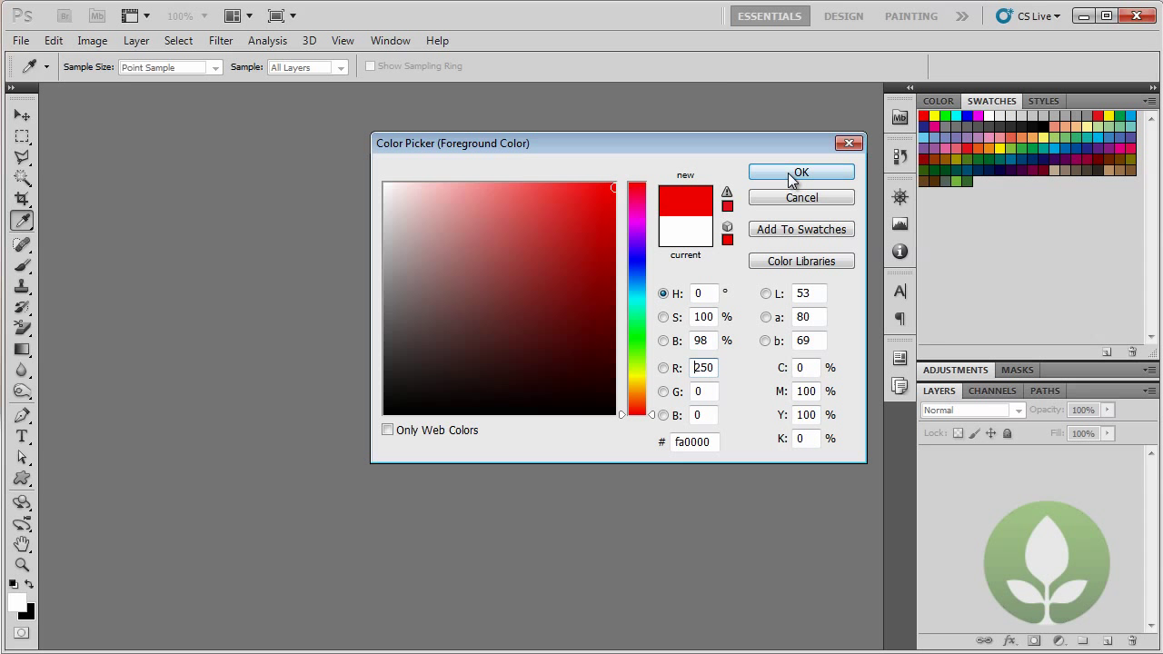
left_click(797, 172)
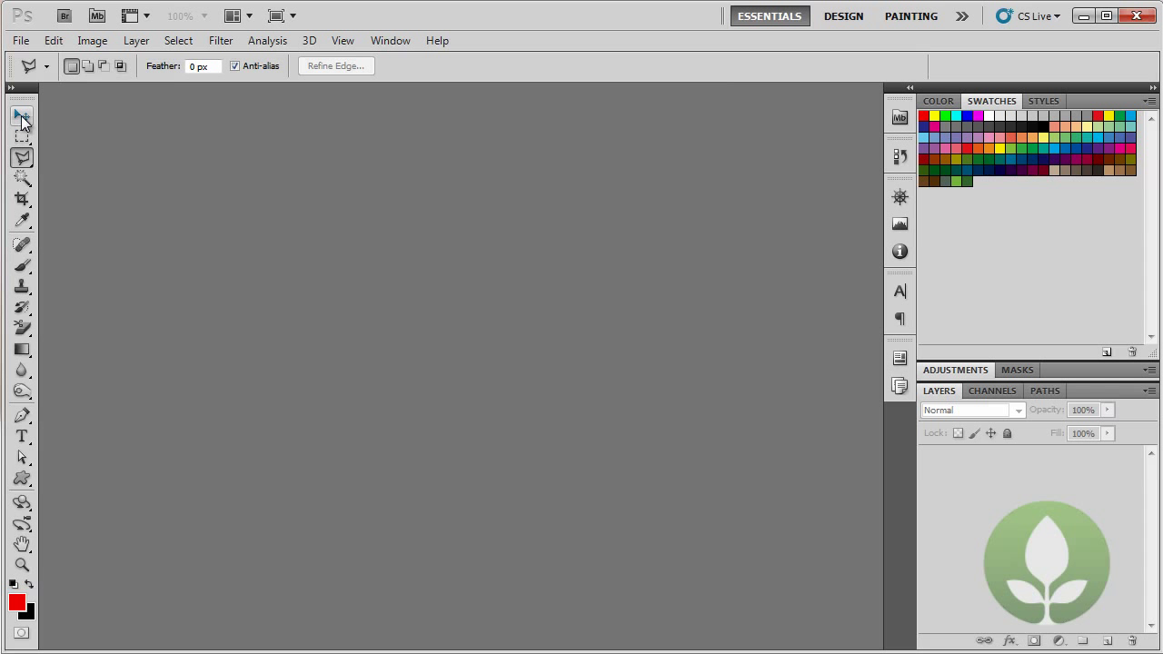
Try Move, Marquee, Lasso, Magic Wand, Crop, Eyedropper and Spot Healing, ending on Horizontal Type.
left_click(22, 118)
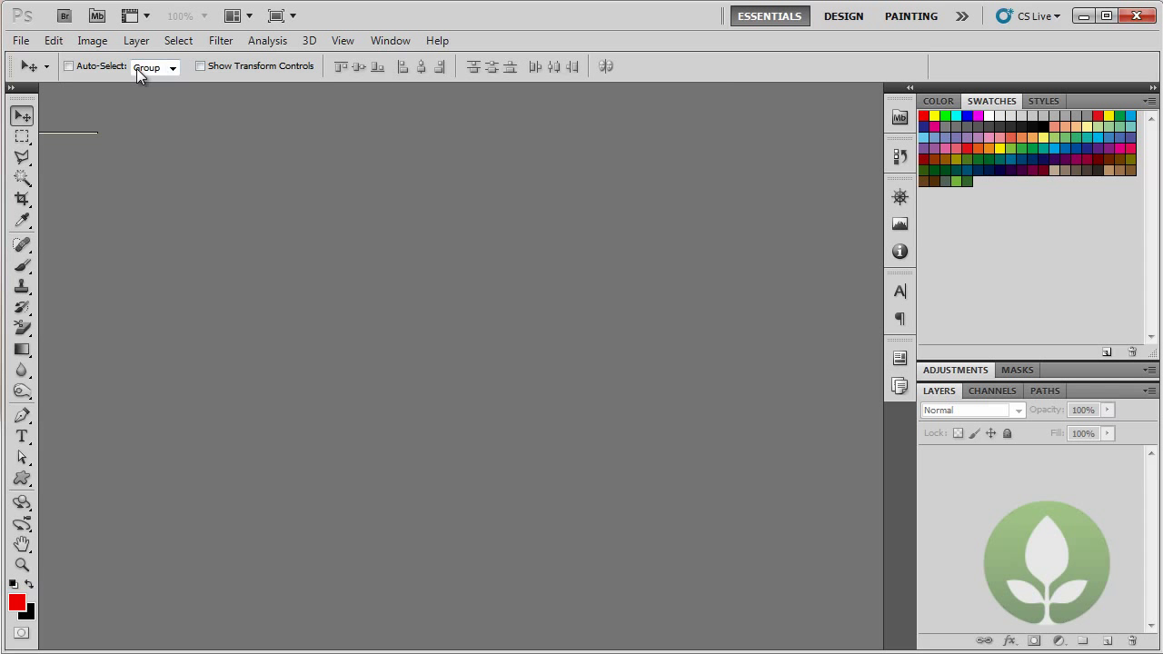
left_click(23, 138)
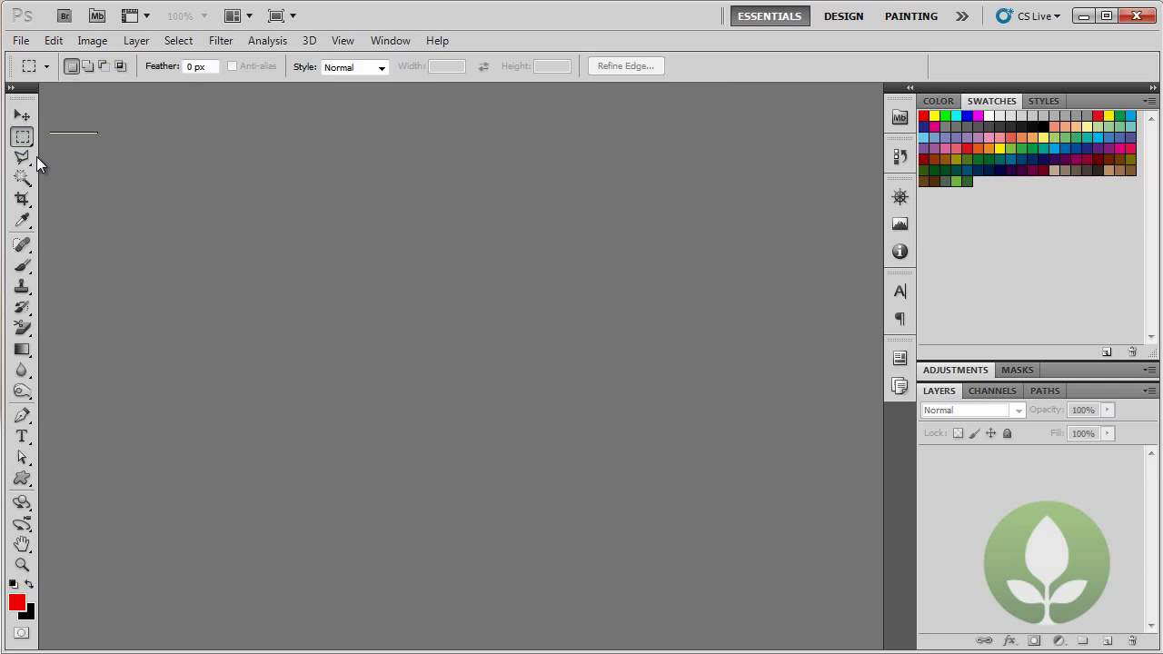
left_click(23, 158)
left_click(21, 179)
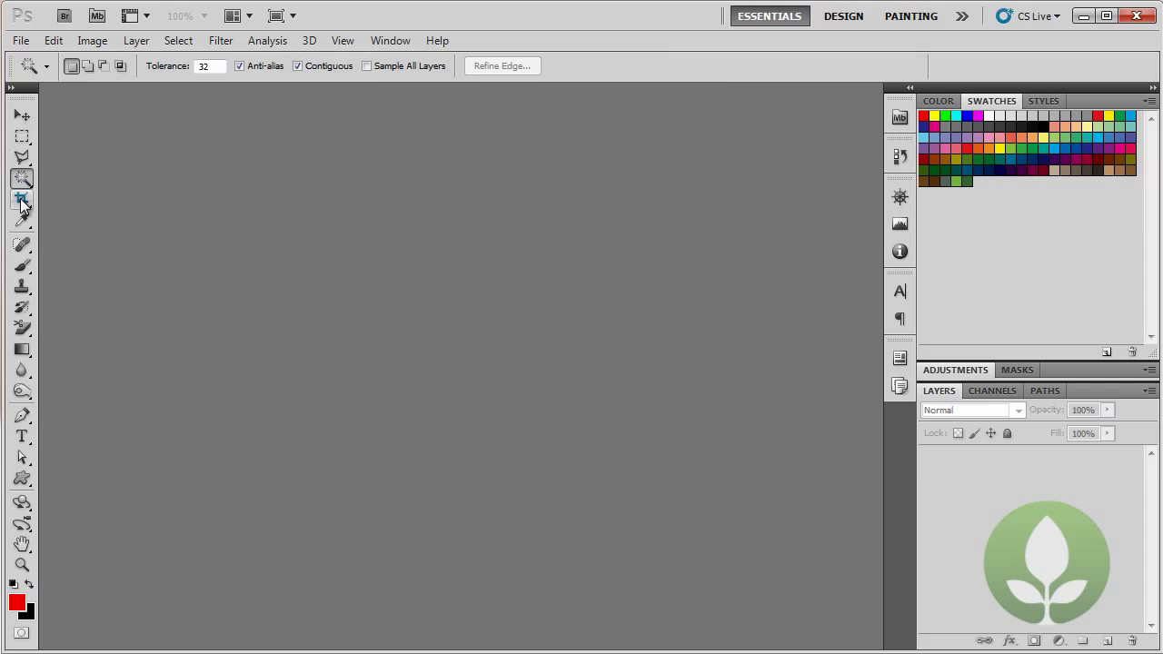
left_click(21, 200)
left_click(22, 219)
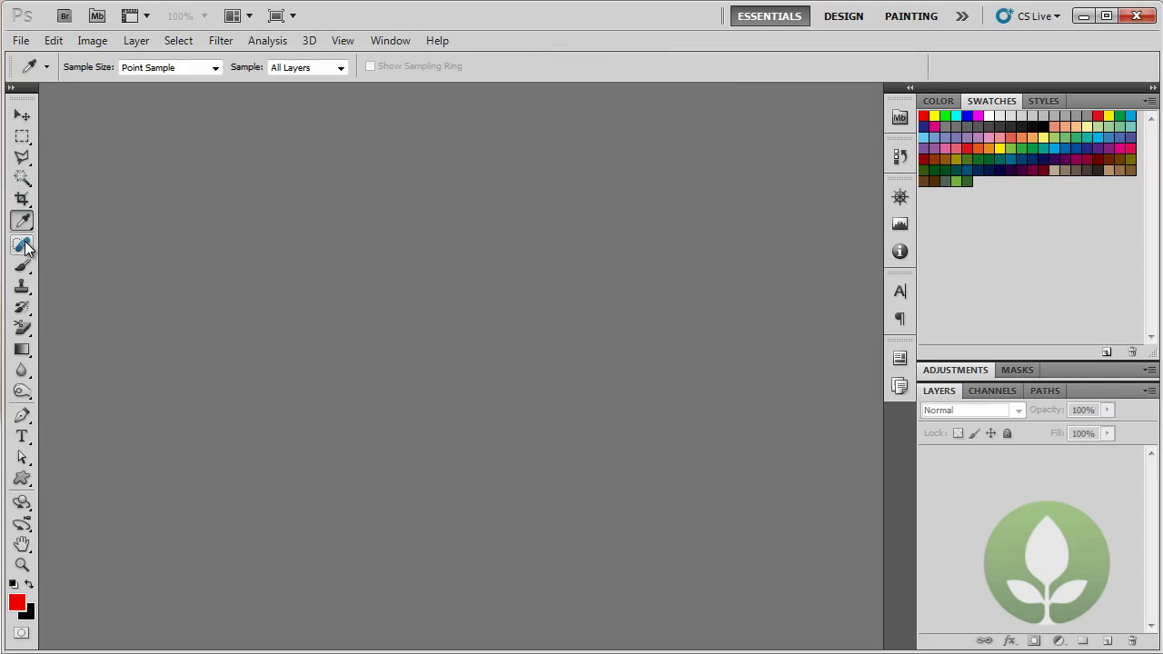
left_click(23, 246)
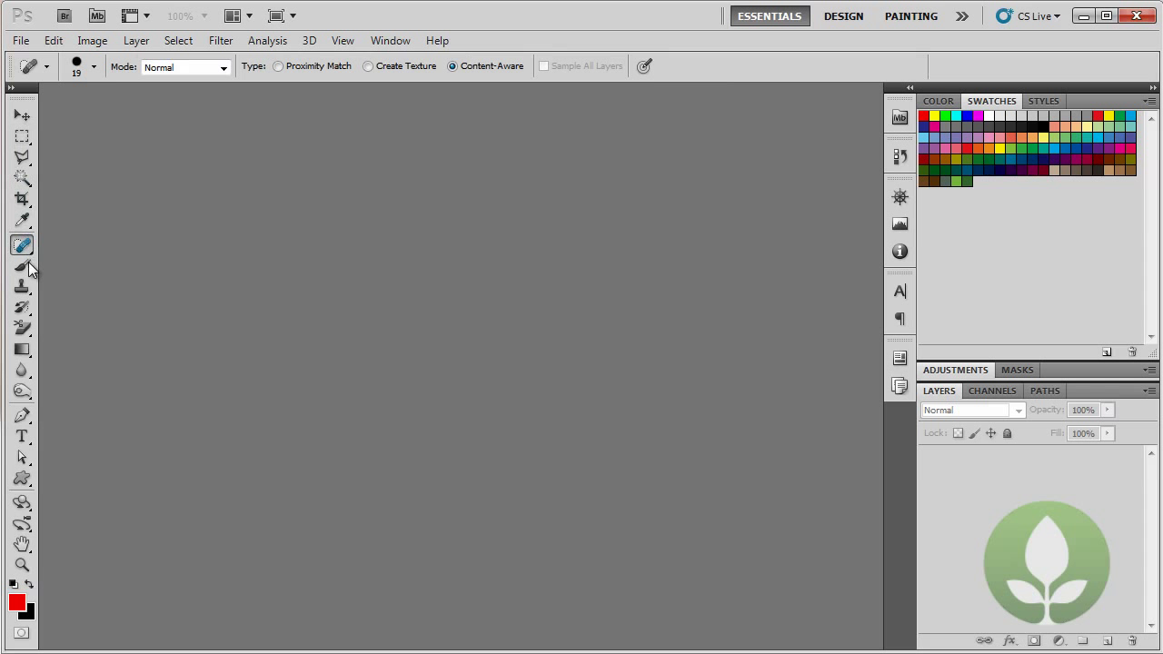
left_click(27, 441)
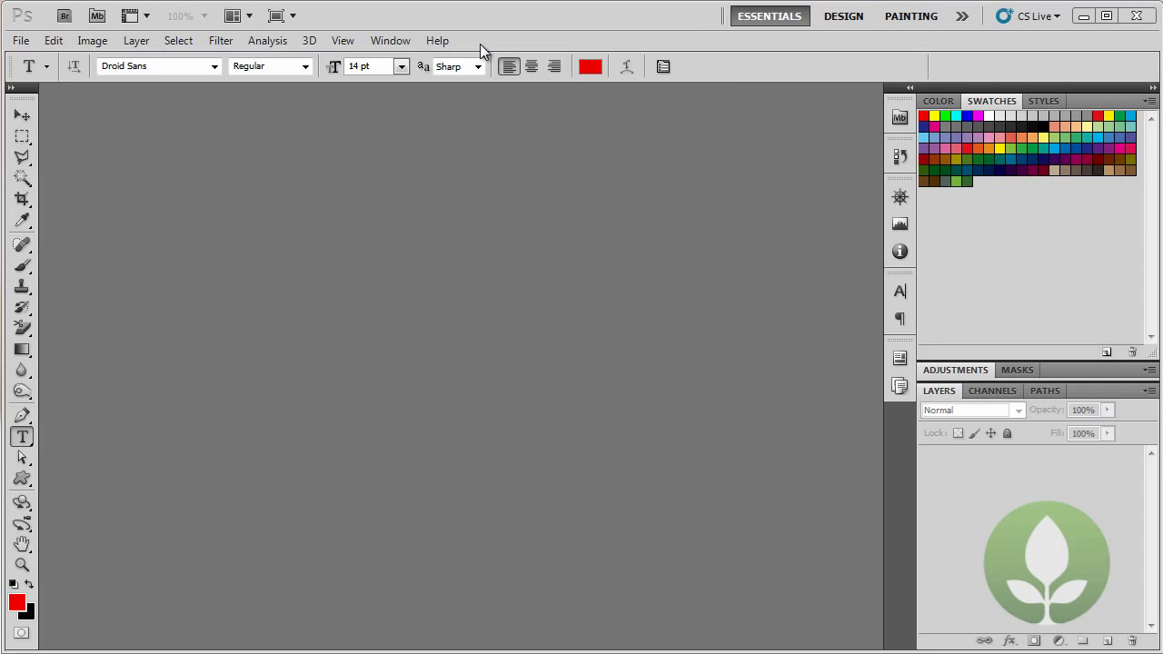
Create a new Web-preset document sized 1024 × 768 pixels.
left_click(20, 42)
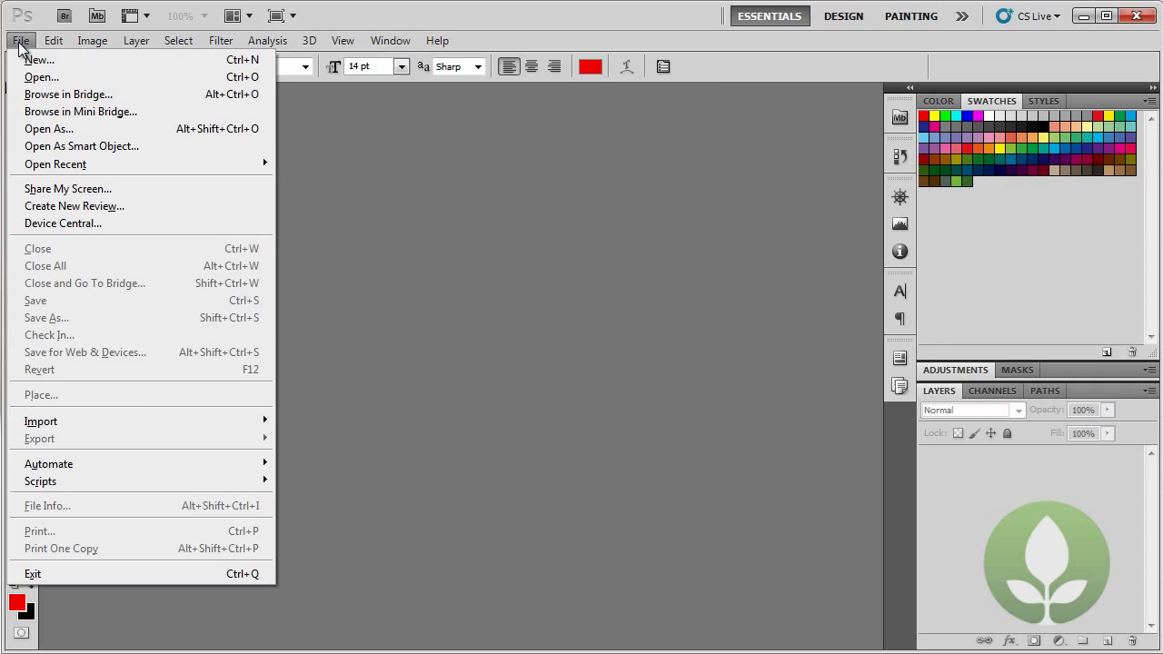
left_click(36, 60)
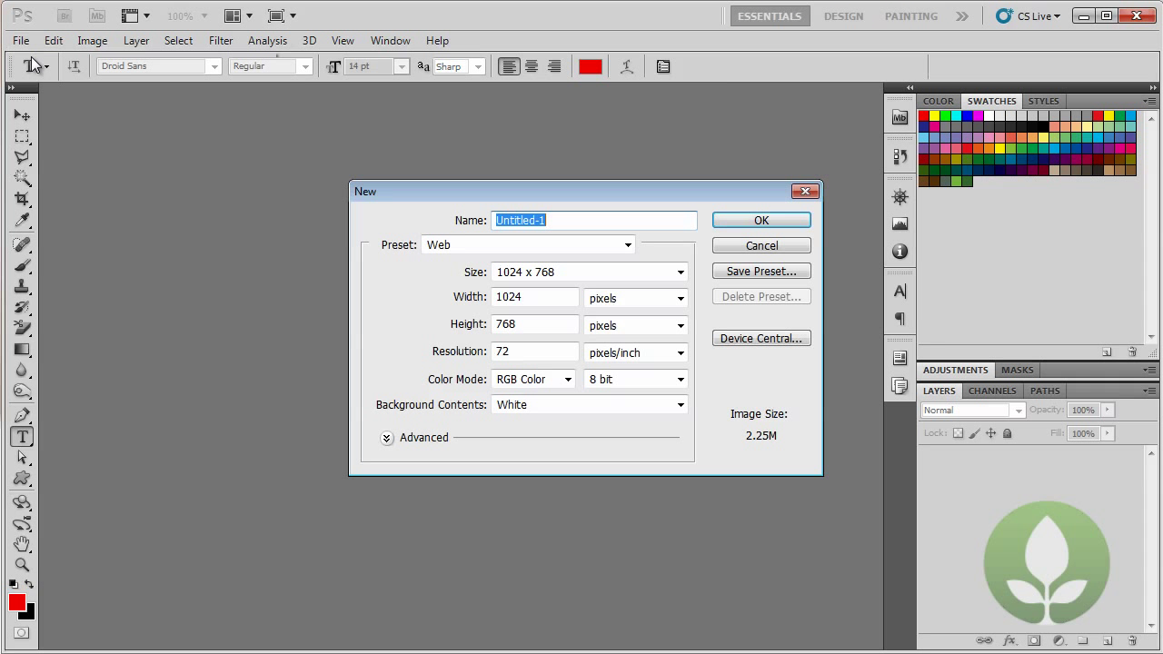
left_click(480, 246)
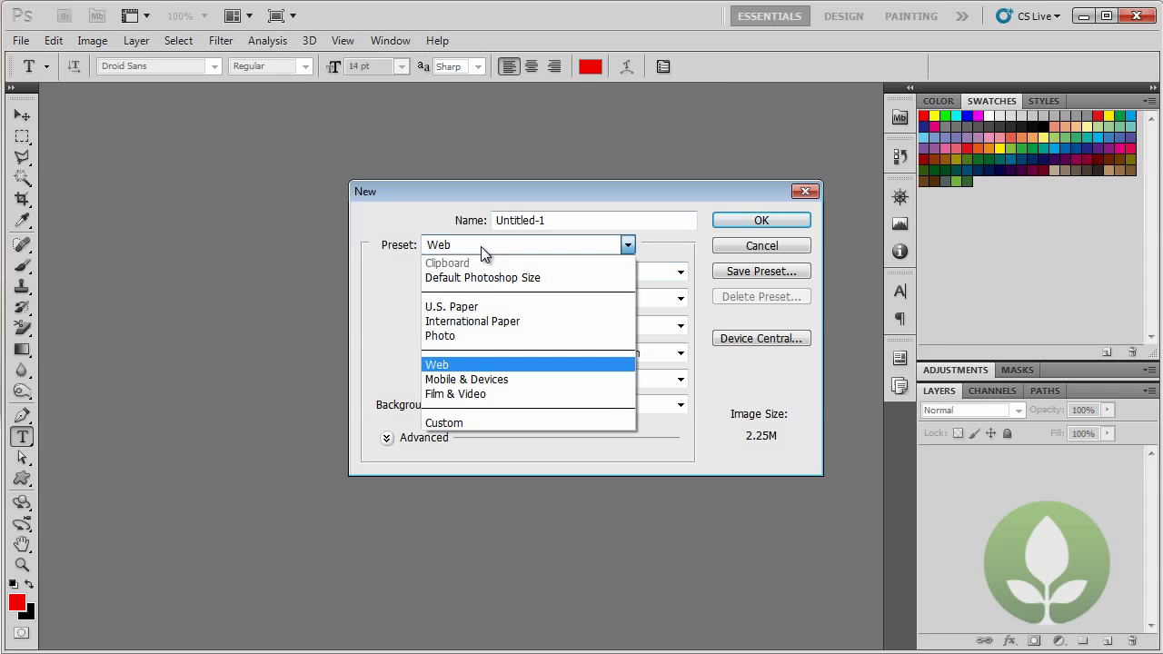
left_click(459, 366)
left_click(540, 273)
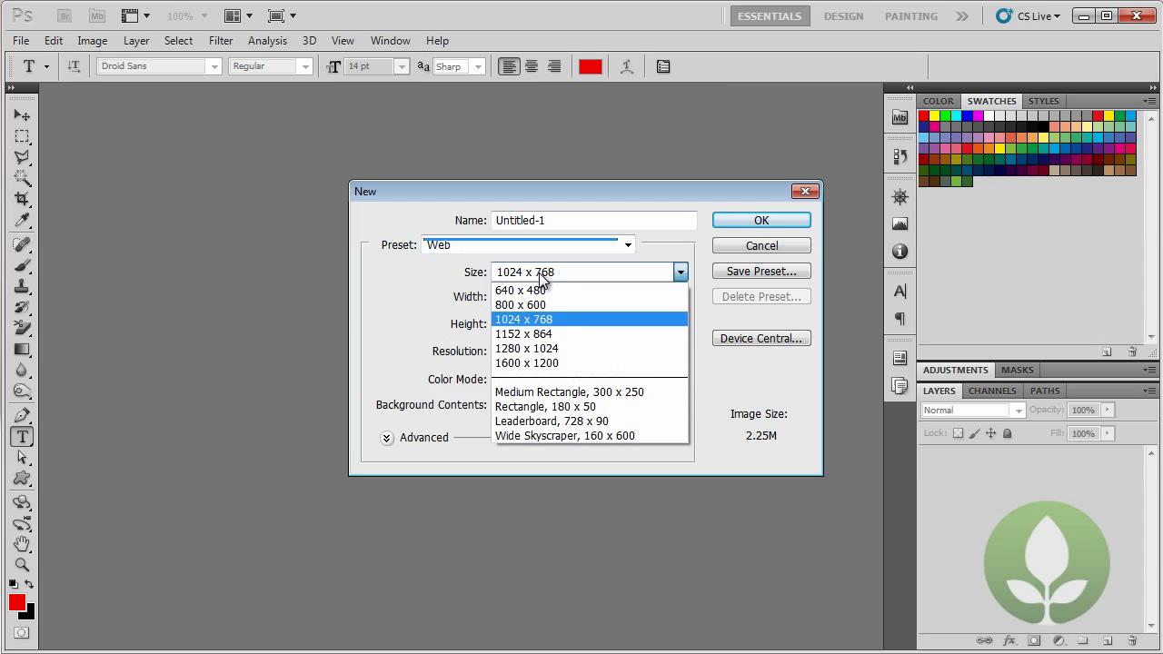
left_click(535, 320)
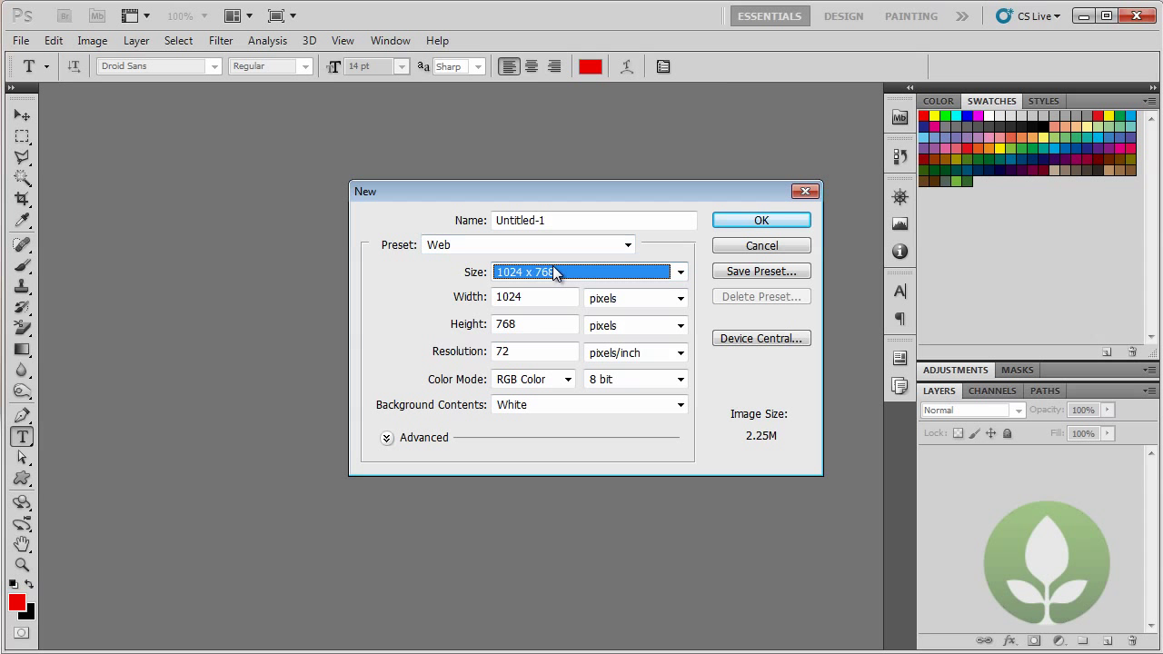
left_click(731, 218)
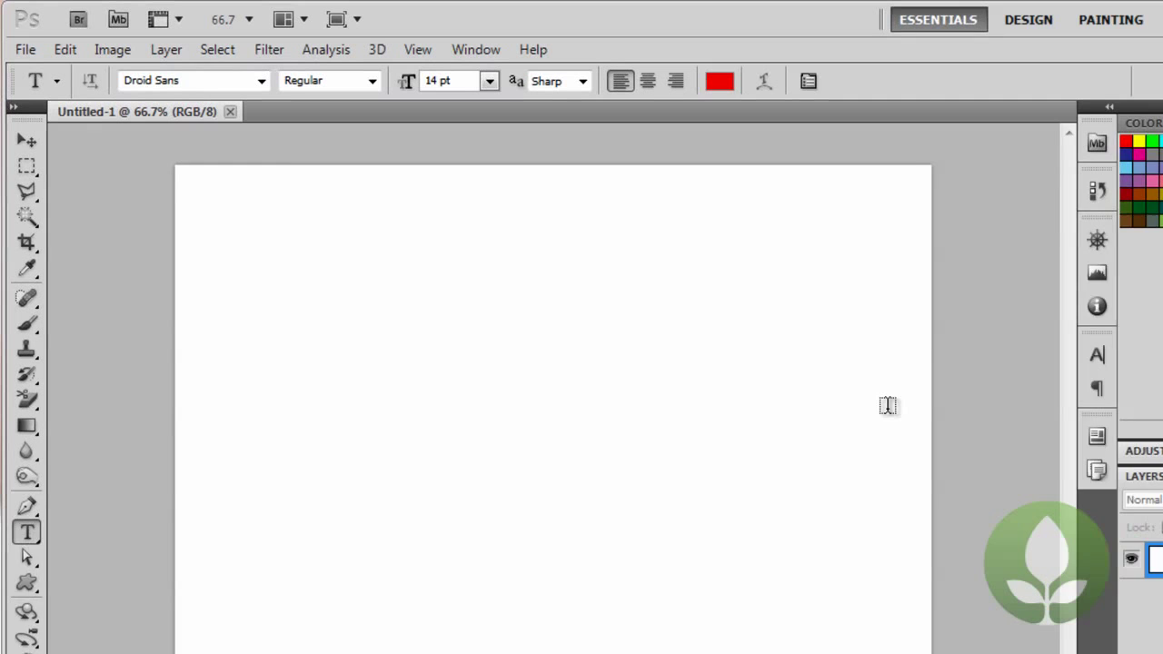
Turn on the canvas grid via View > Show > Grid.
left_click(461, 61)
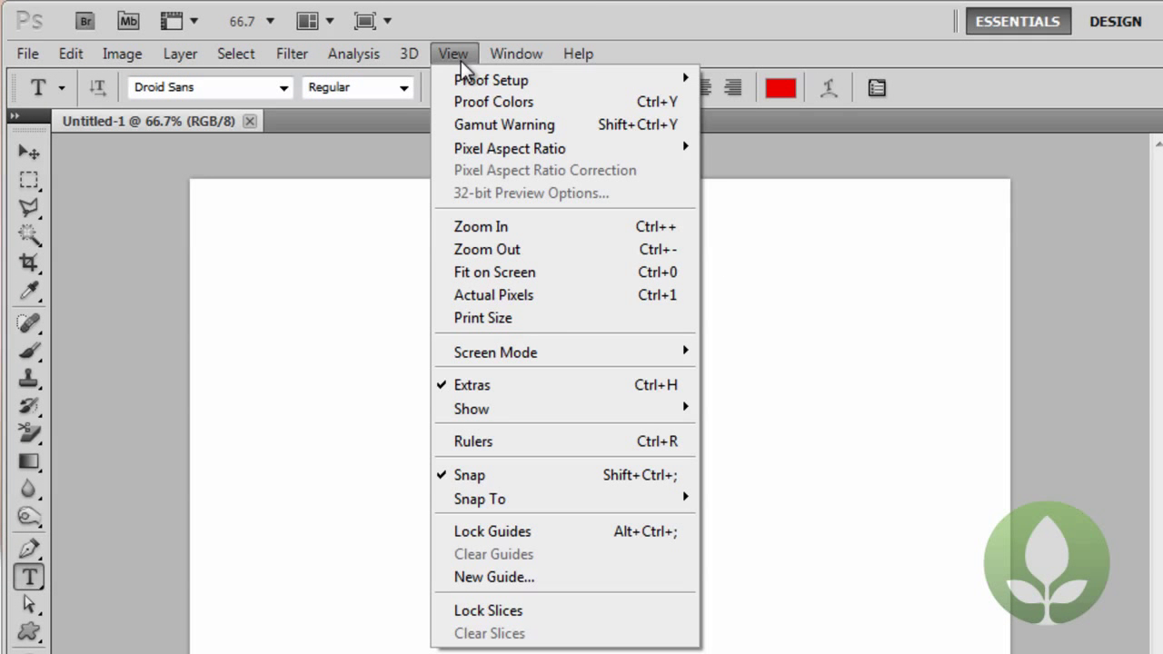
mouse_move(481, 410)
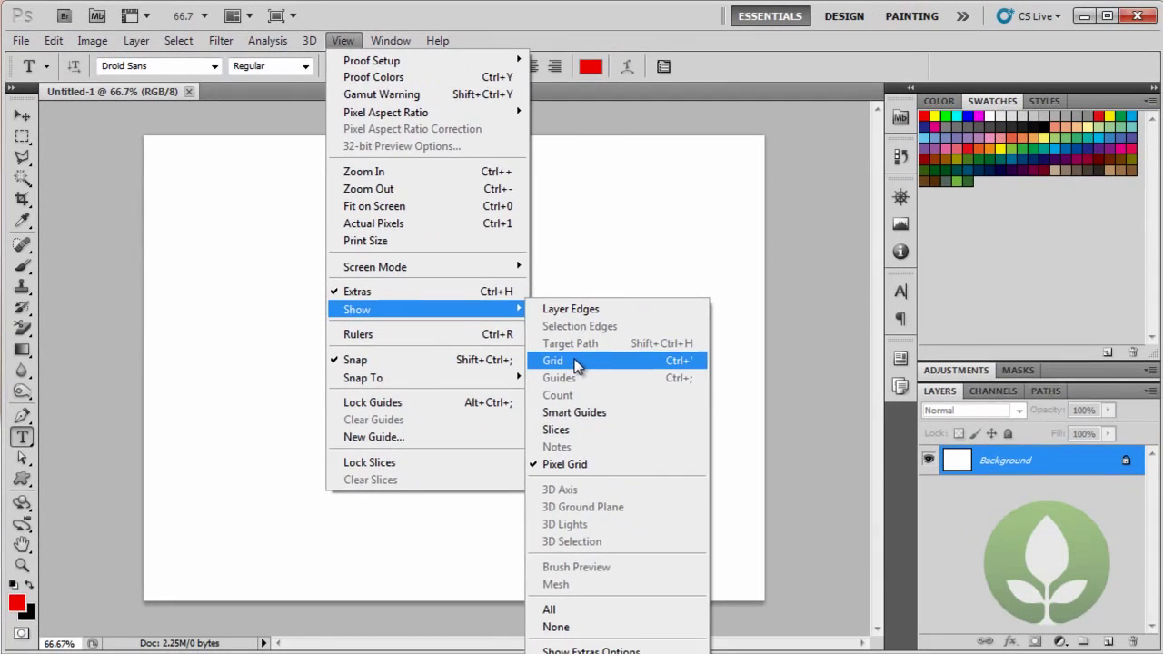
left_click(667, 419)
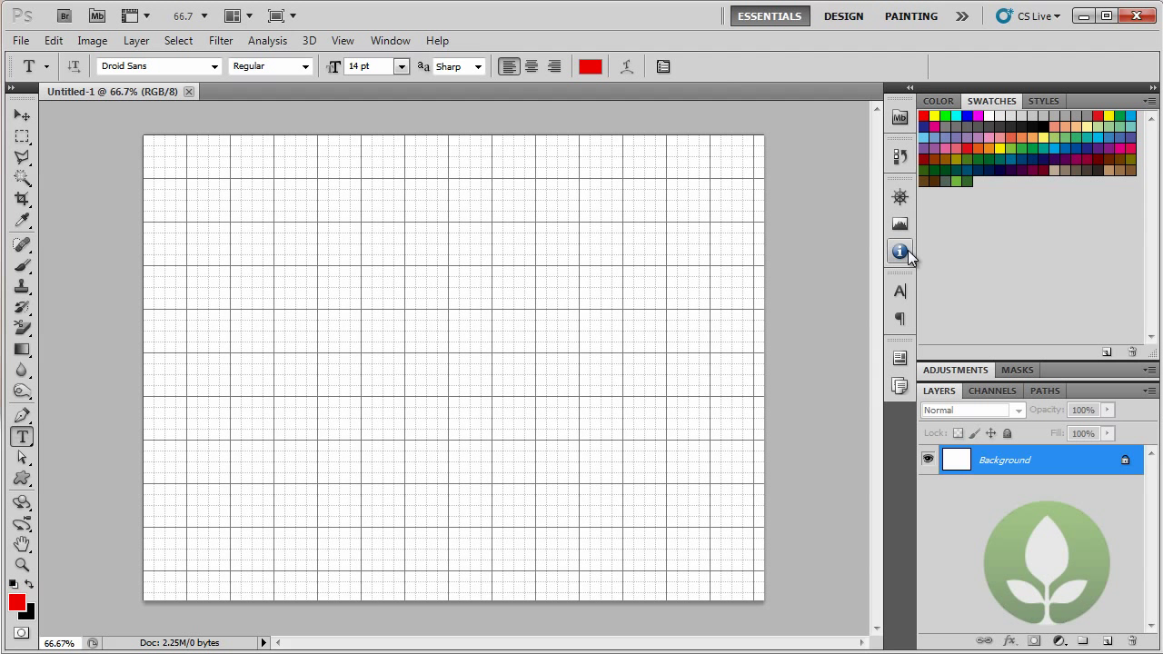
Apply the Essentials workspace from Window > Workspace.
left_click(396, 39)
mouse_move(421, 80)
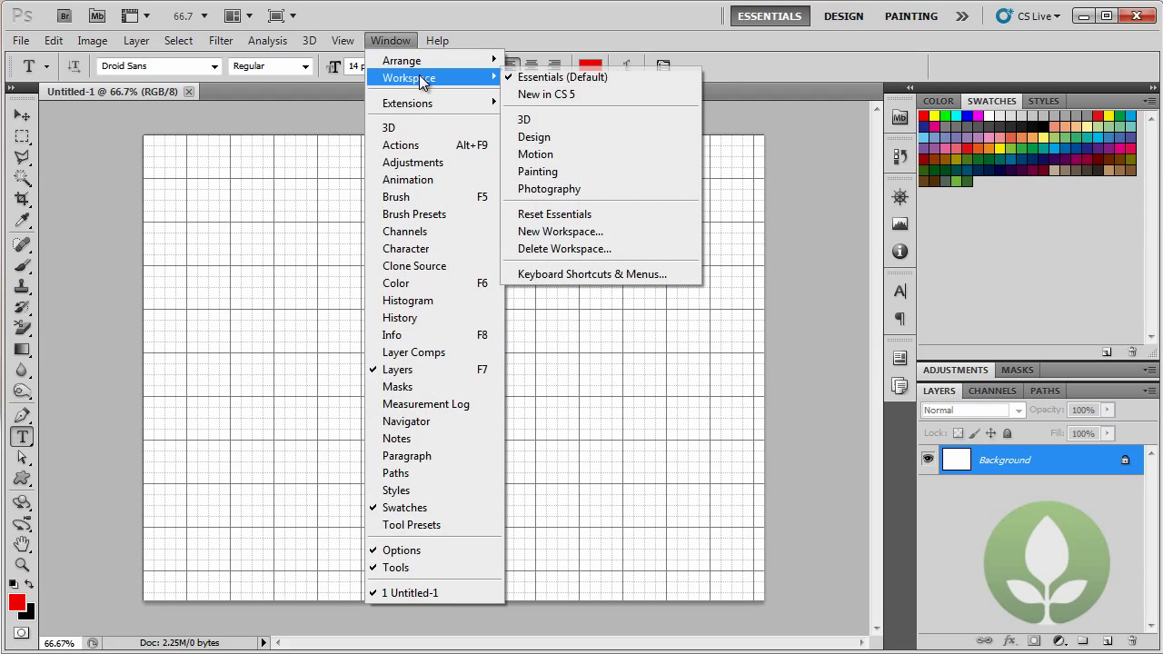
left_click(547, 76)
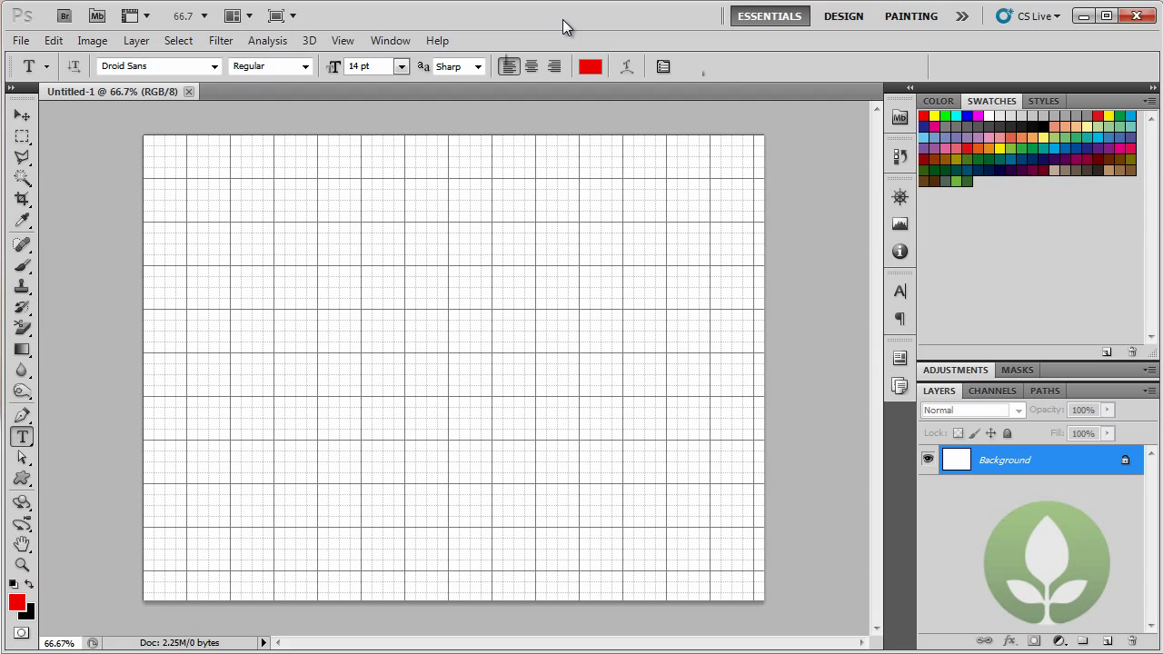
Collapse the Swatches panel, expand it, then collapse it again.
double_click(990, 102)
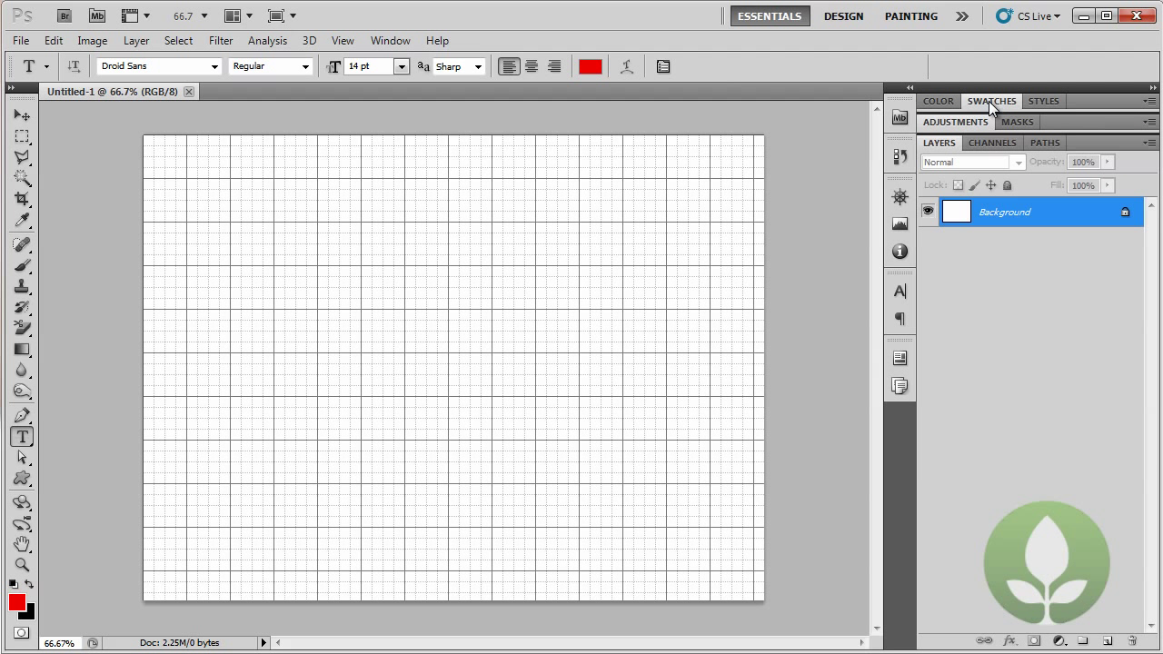
double_click(989, 102)
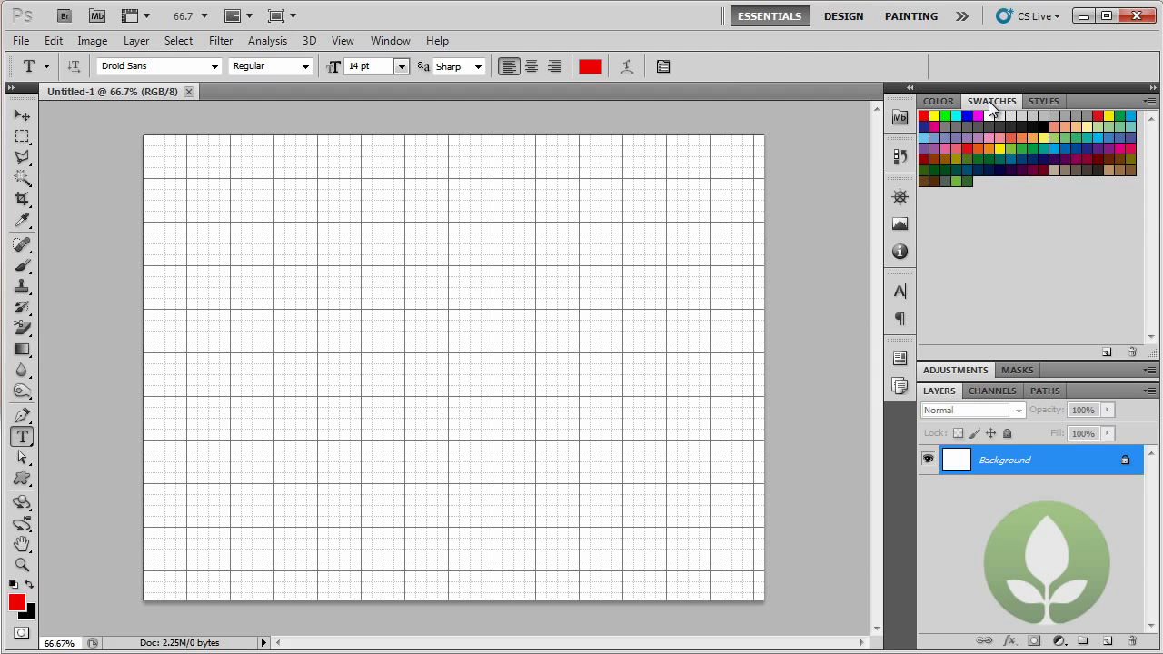
double_click(990, 102)
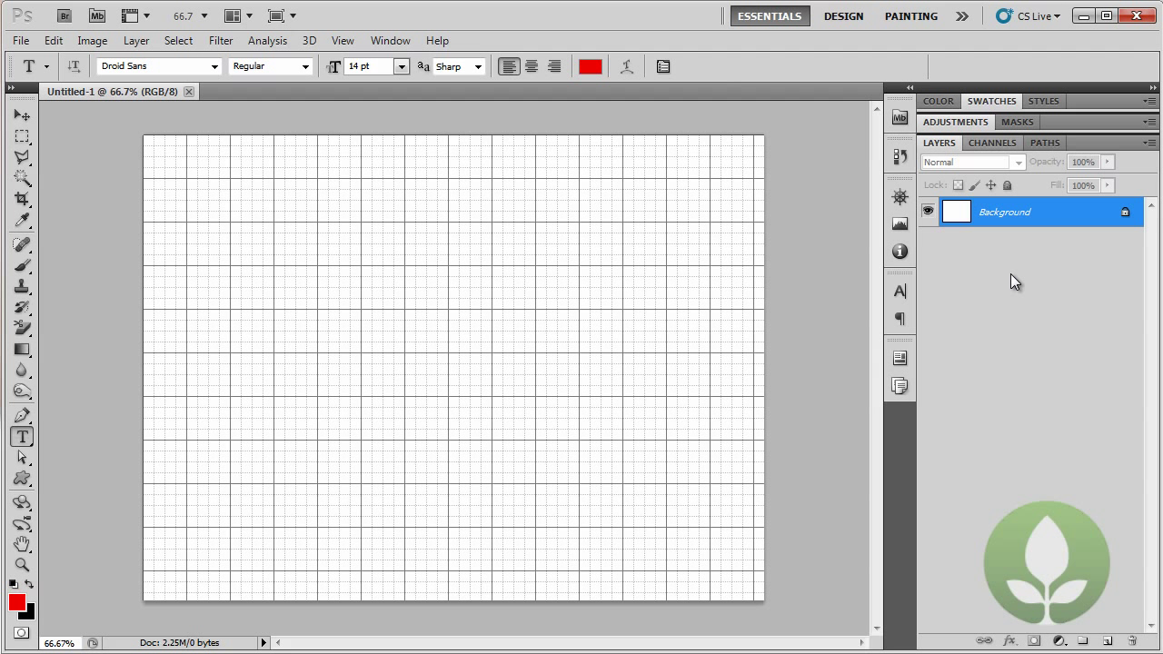
left_click(387, 41)
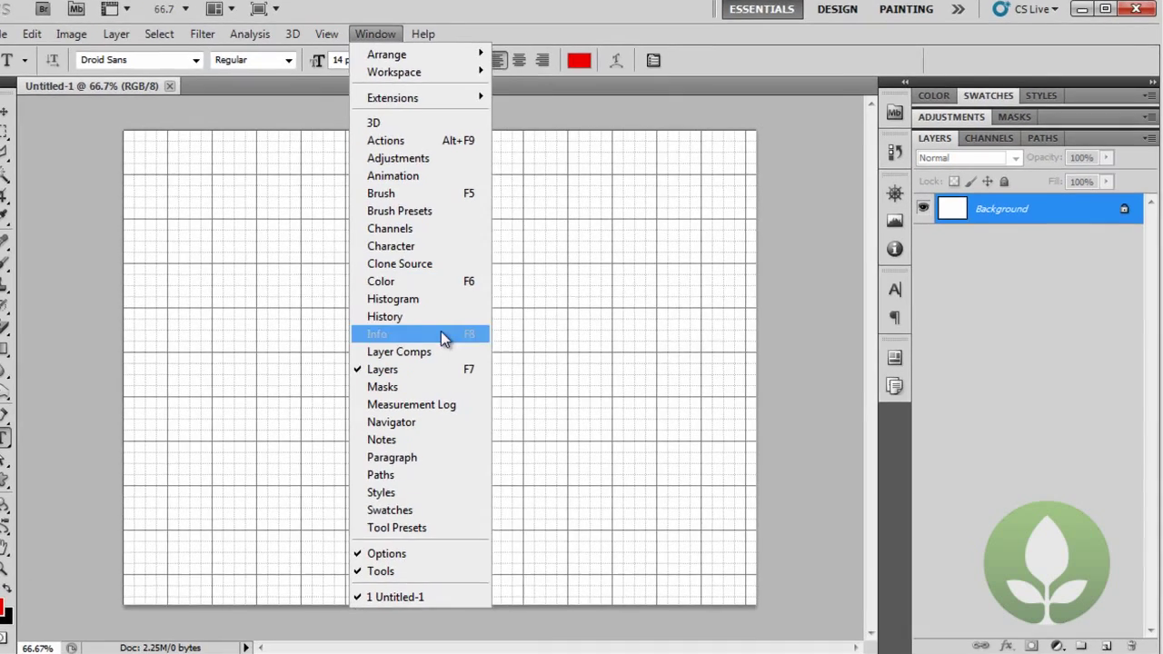
Open the Info panel from the Window menu.
left_click(456, 334)
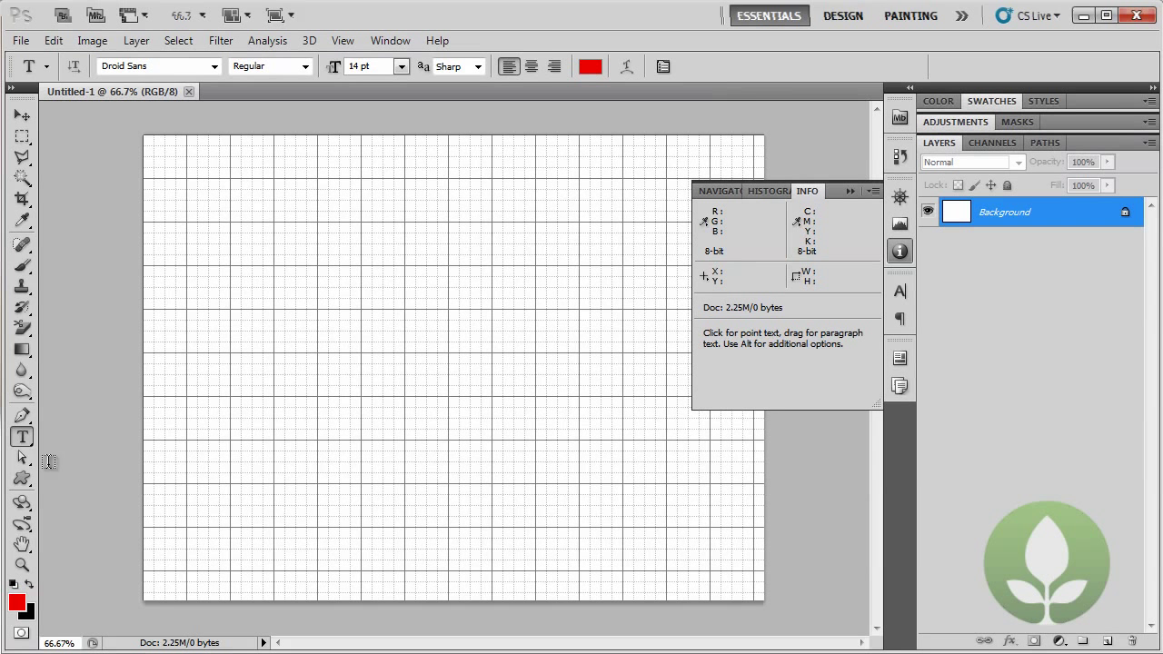
Draw a red filled rectangle left of the canvas centre with the Rectangle Tool.
left_click(23, 480)
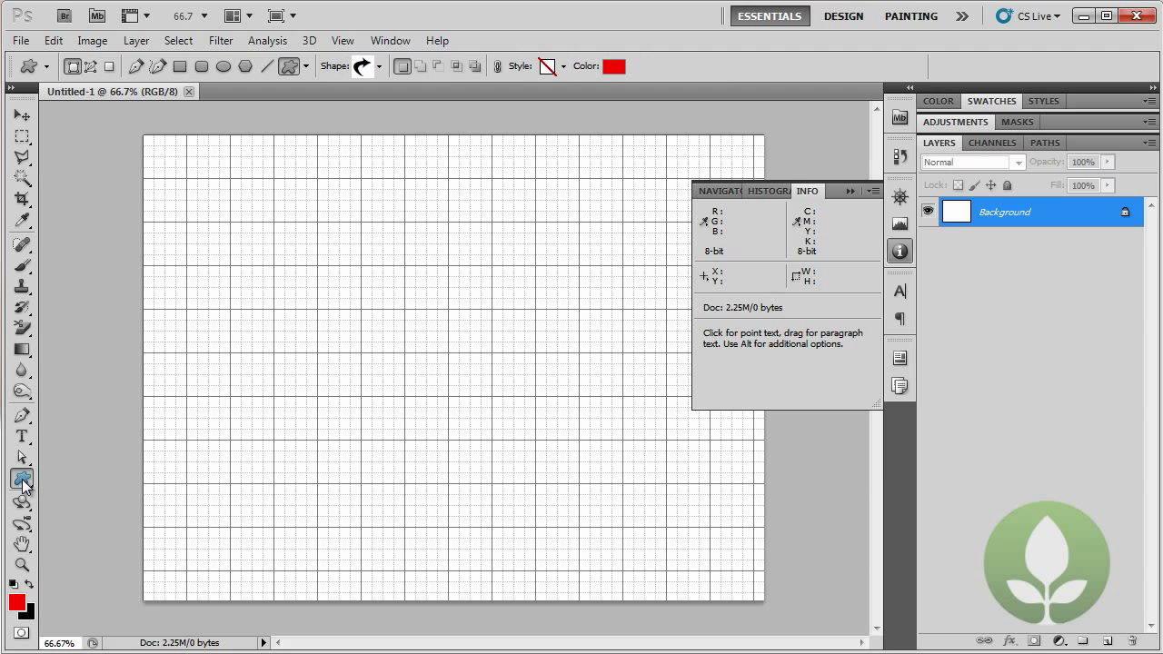
left_click(68, 482)
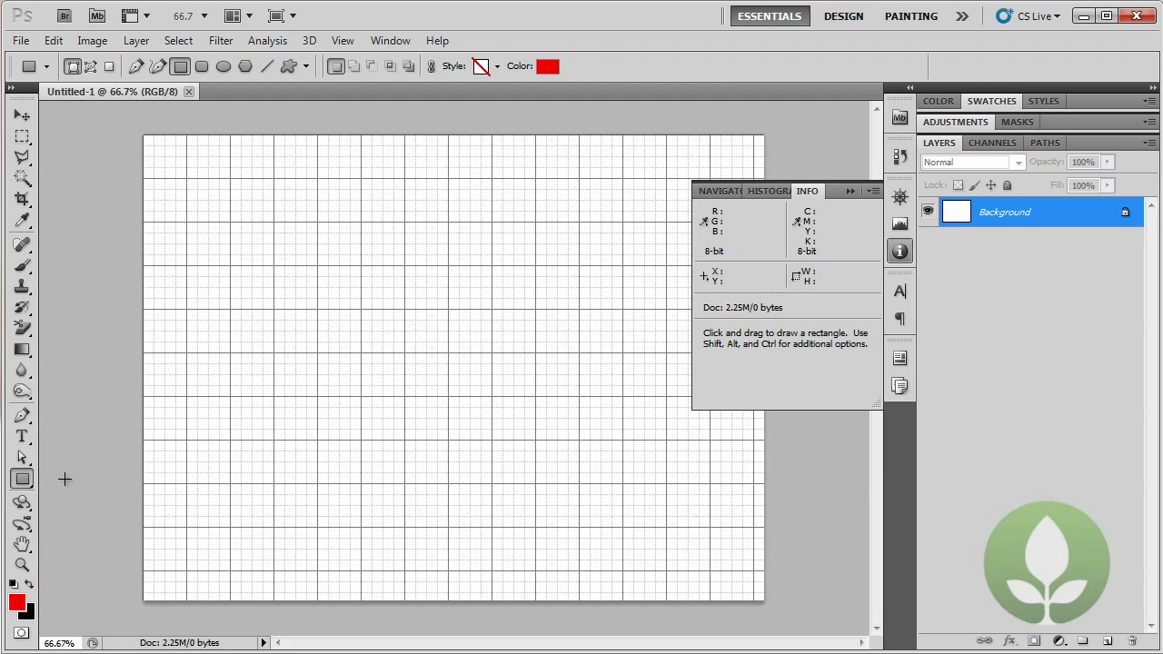
left_click_drag(285, 266, 455, 410)
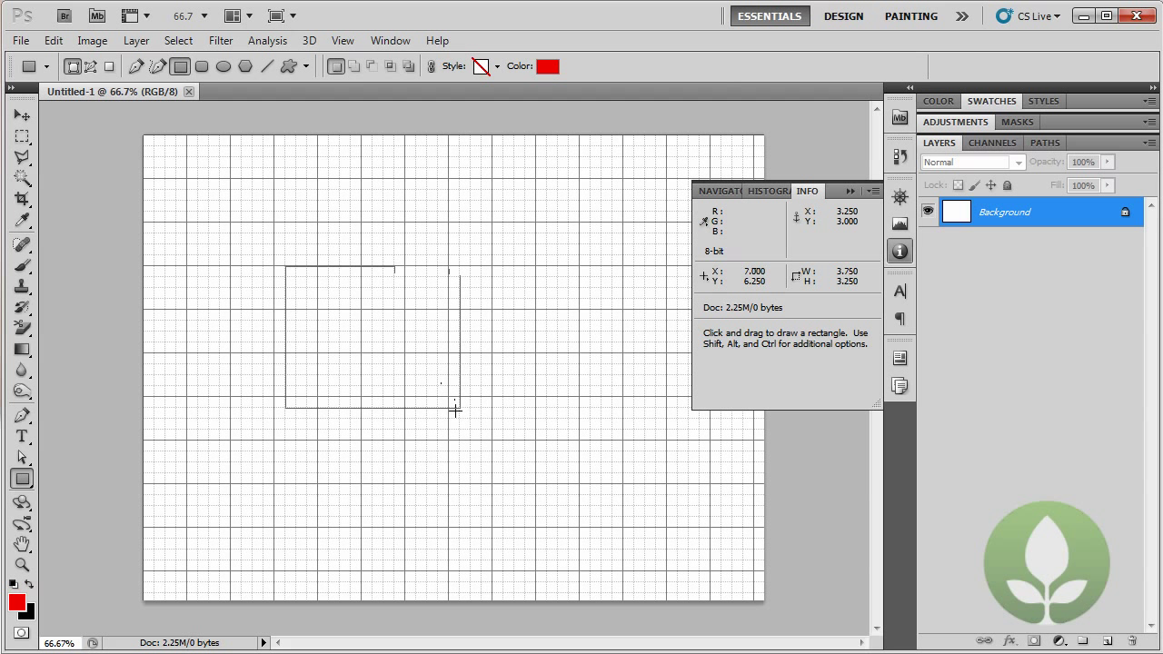
left_click_drag(455, 411, 455, 411)
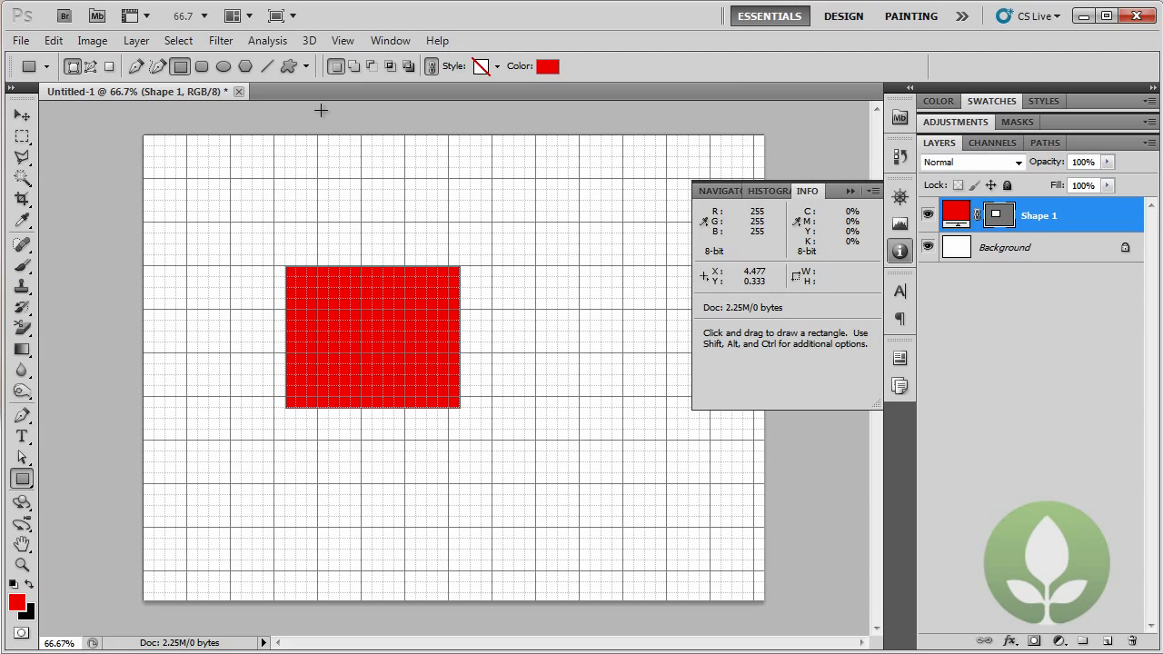
Show rulers along the canvas edges via View > Rulers.
left_click(337, 42)
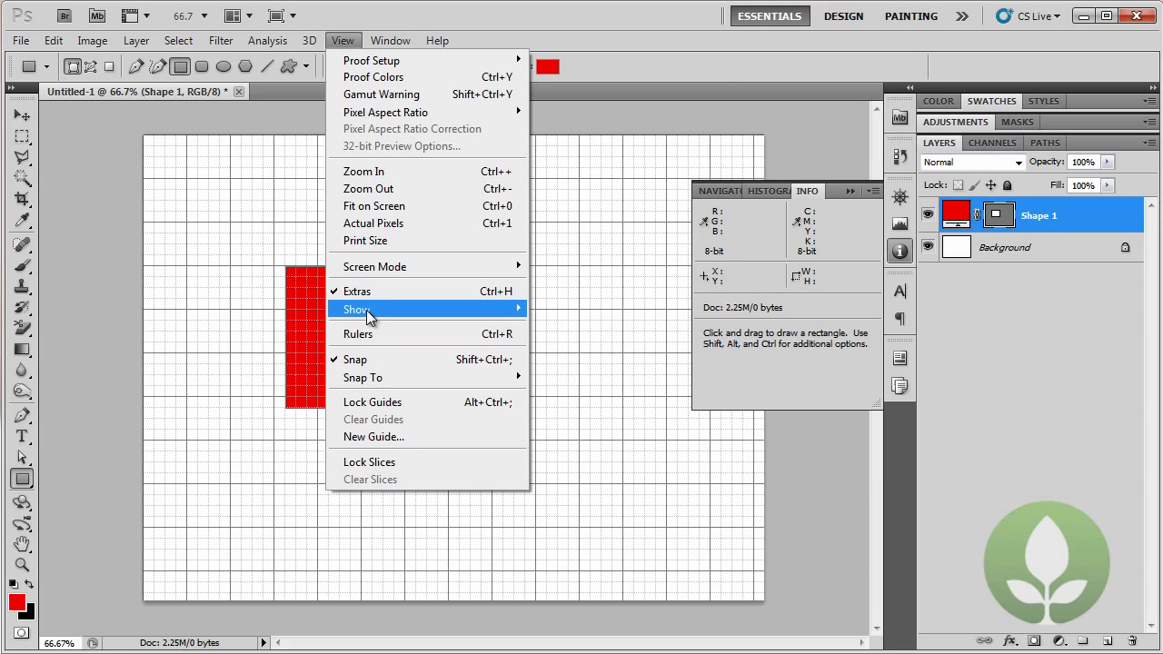
left_click(361, 336)
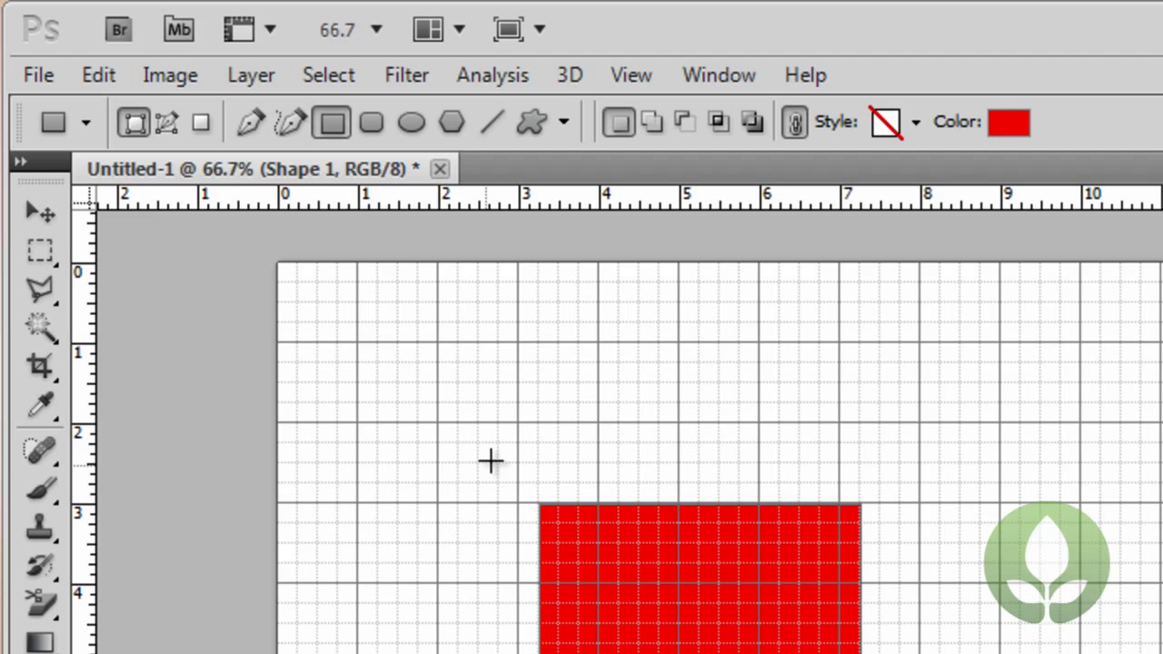
Change the ruler units to Pixels from the ruler's context menu.
right_click(606, 211)
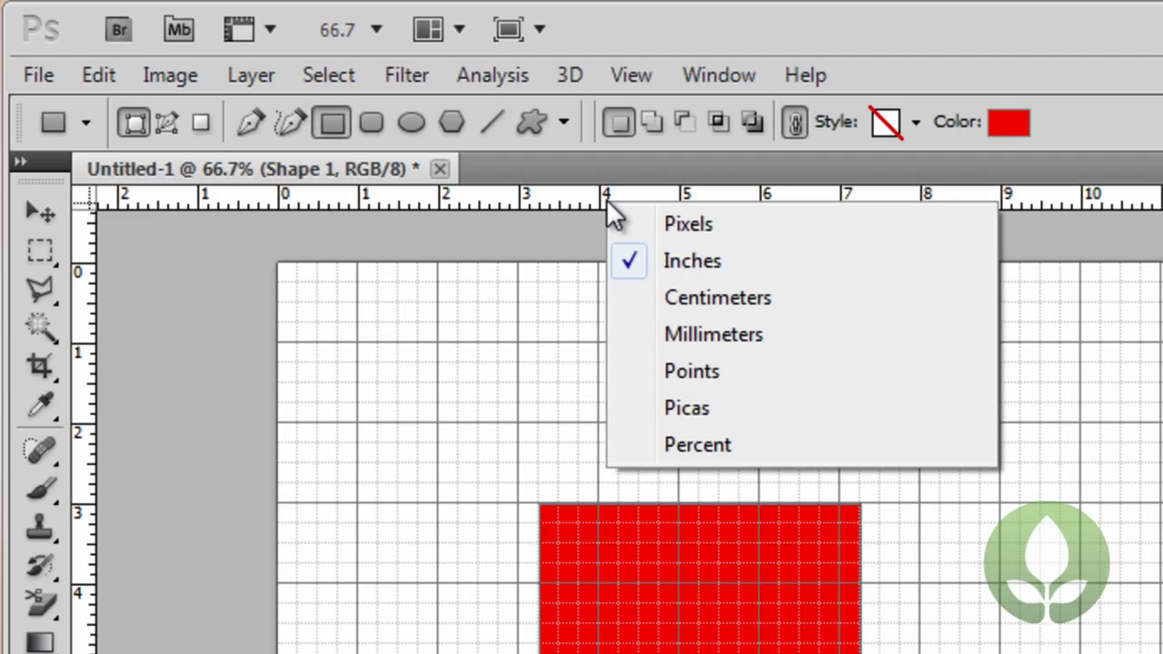
left_click(762, 231)
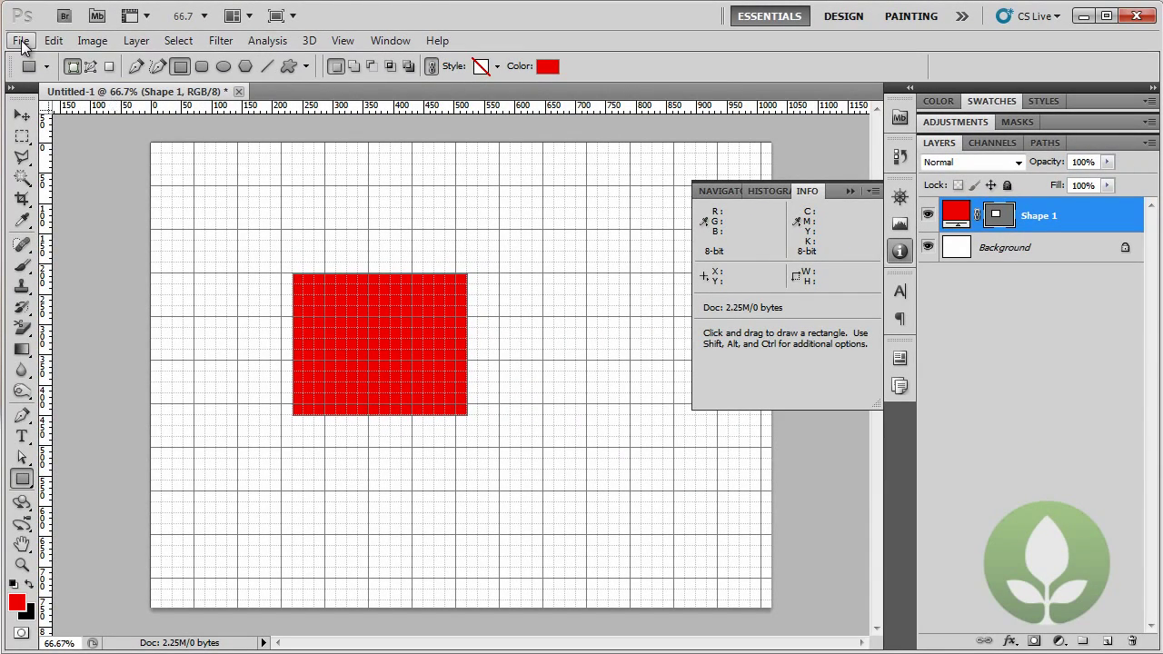
Create a new document with the Web 1024×768 preset.
left_click(21, 41)
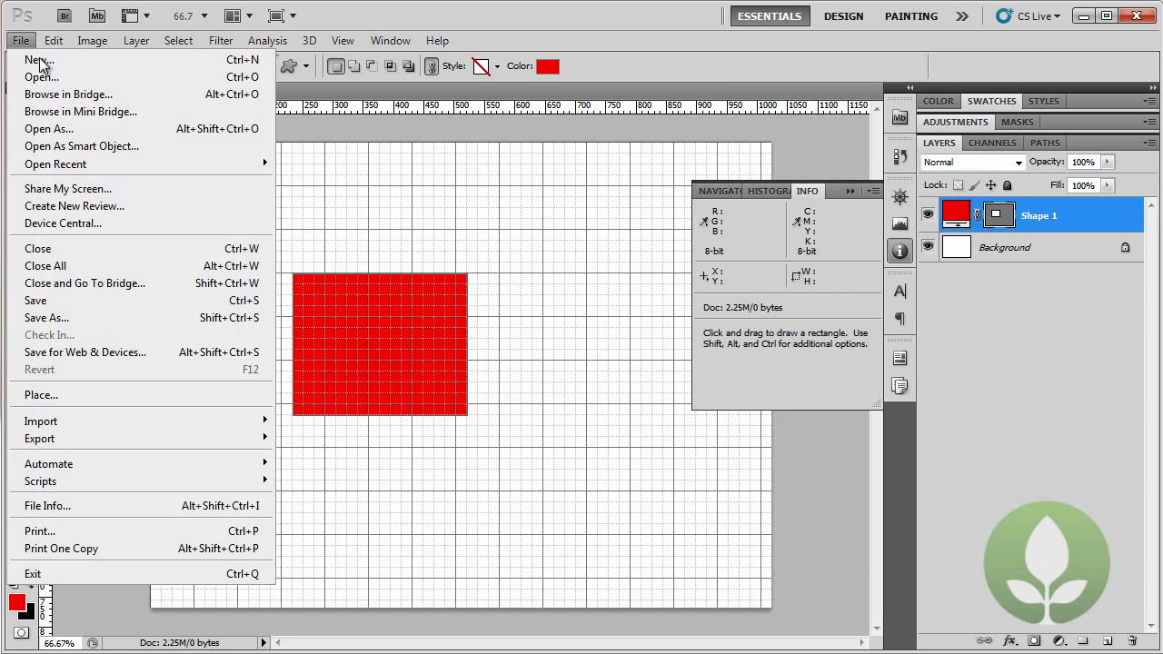
left_click(107, 57)
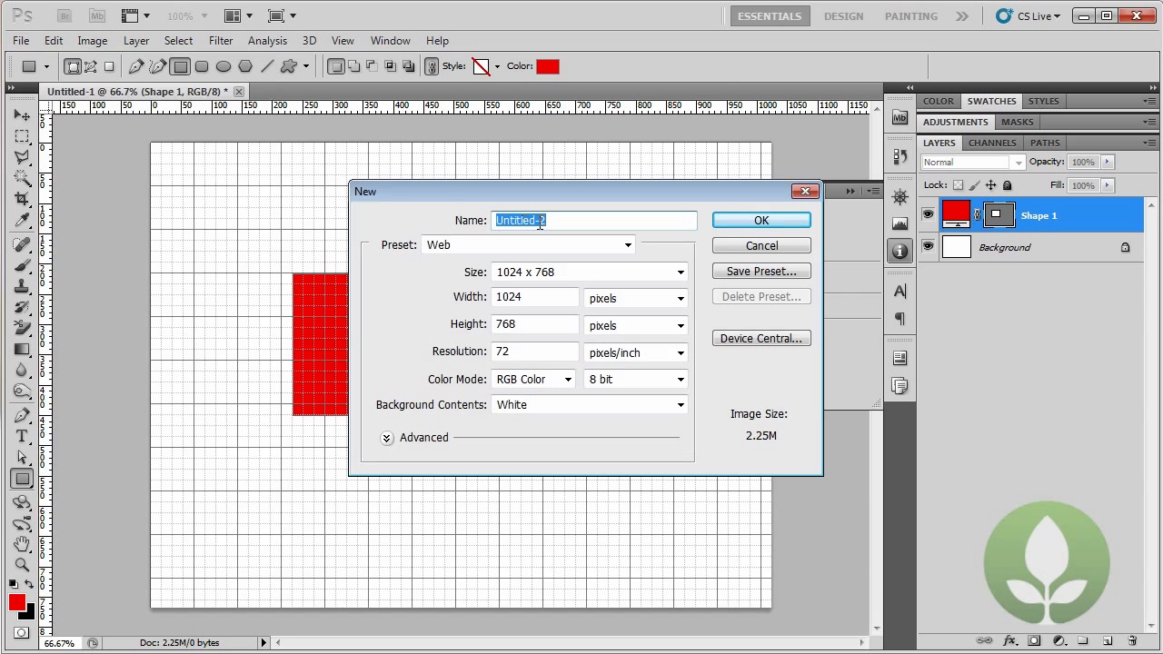
left_click(760, 221)
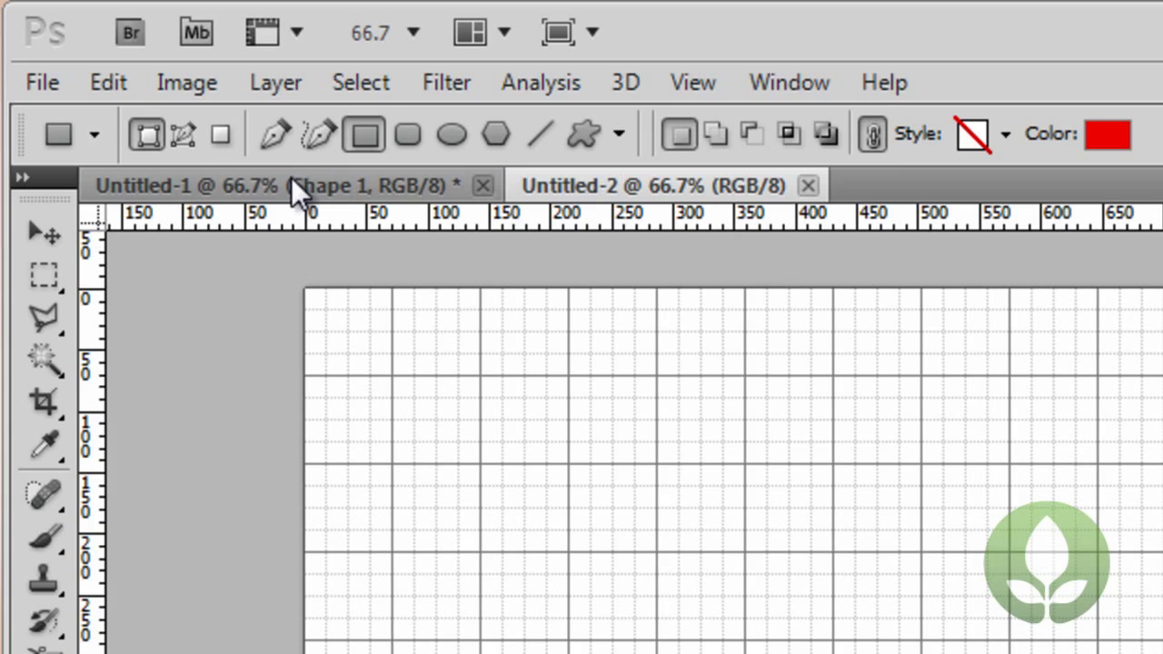
Switch between the Untitled-1 and Untitled-2 tabs, ending on Untitled-1.
left_click(289, 178)
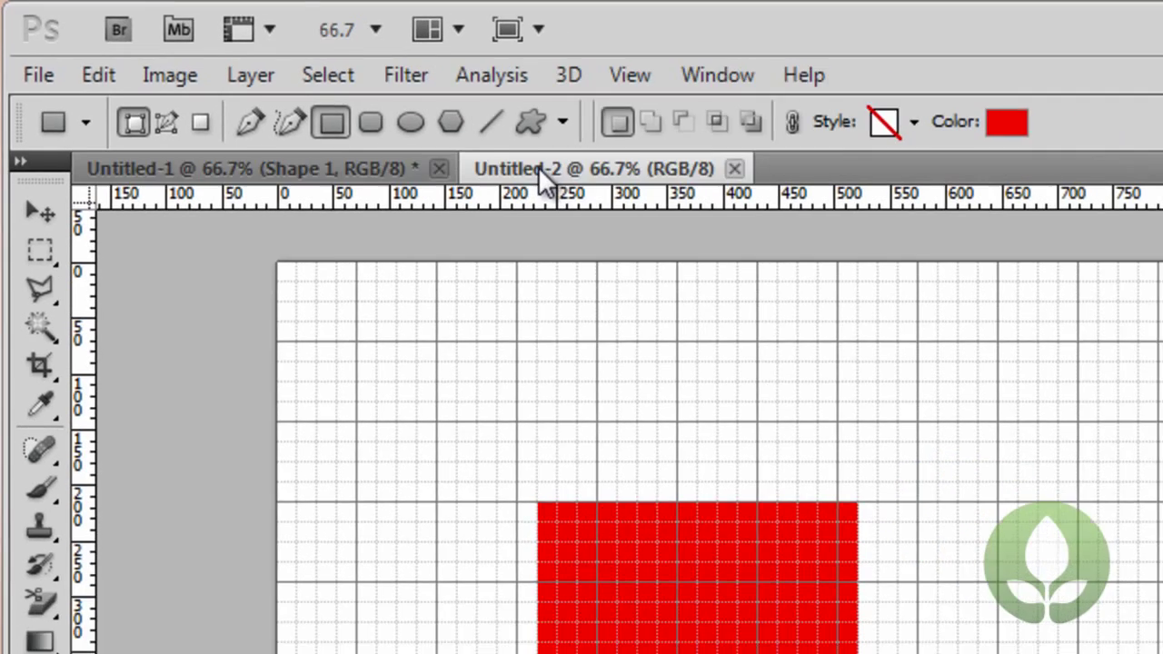
left_click(545, 179)
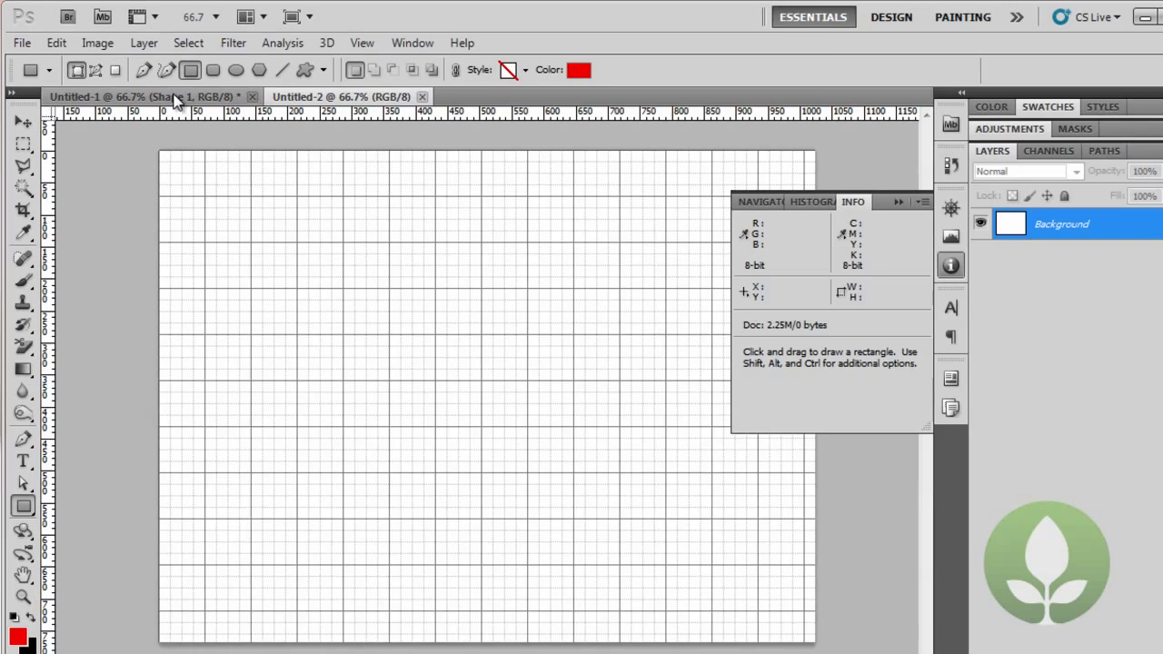
left_click(306, 169)
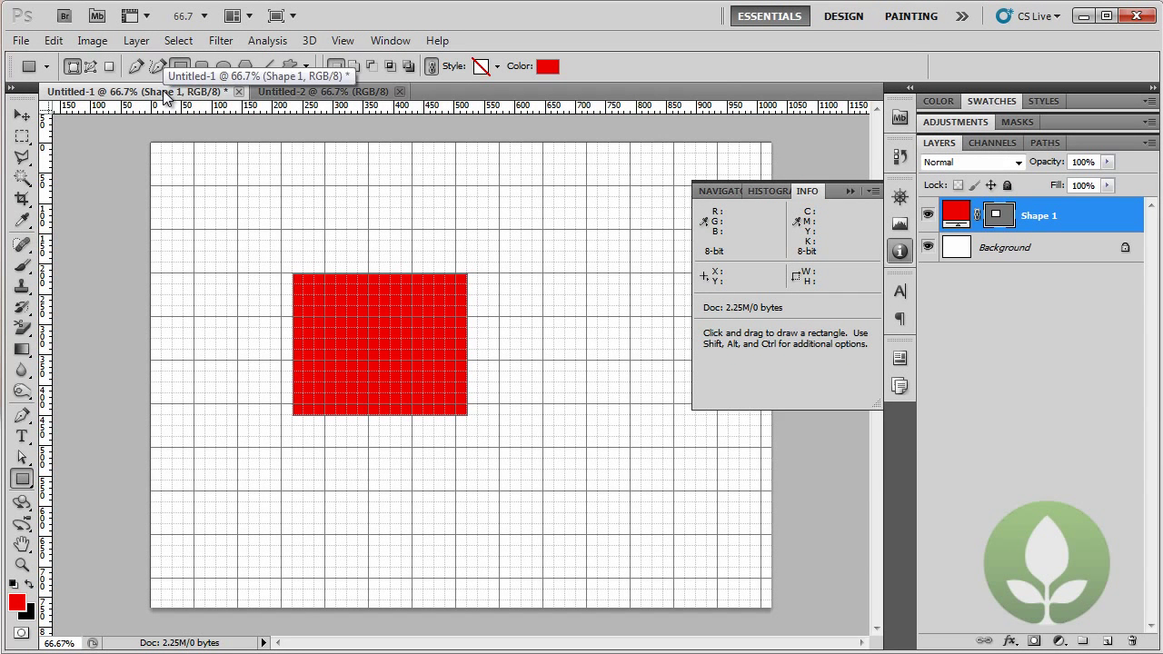
left_click(285, 94)
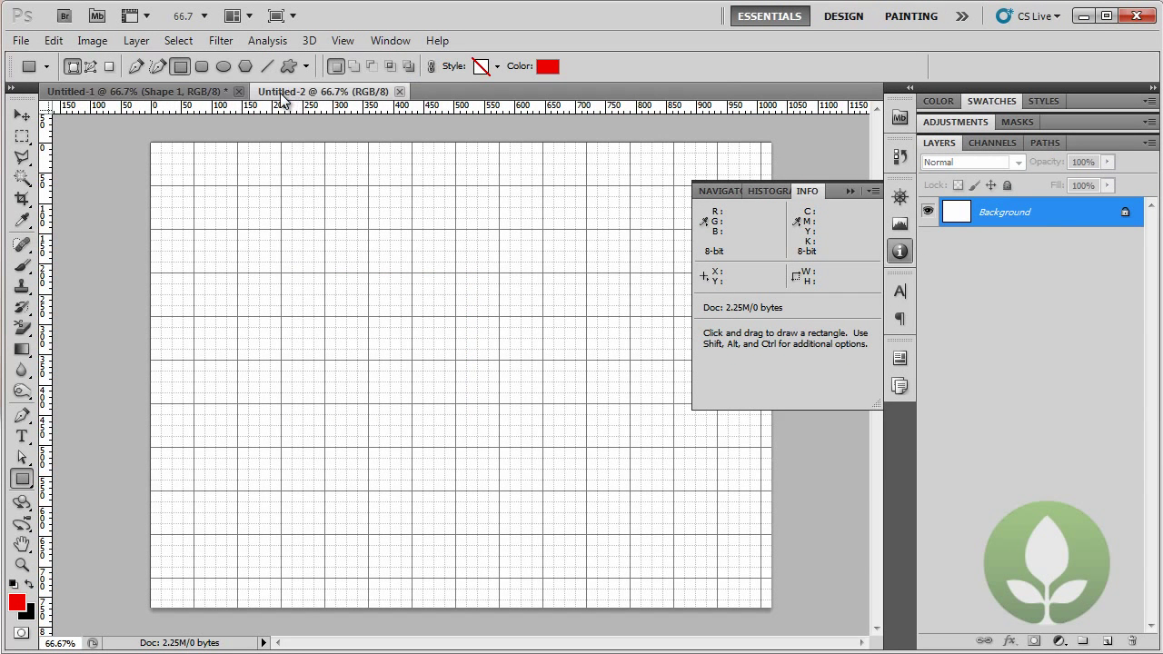
left_click_drag(283, 98, 372, 129)
left_click_drag(467, 130, 510, 121)
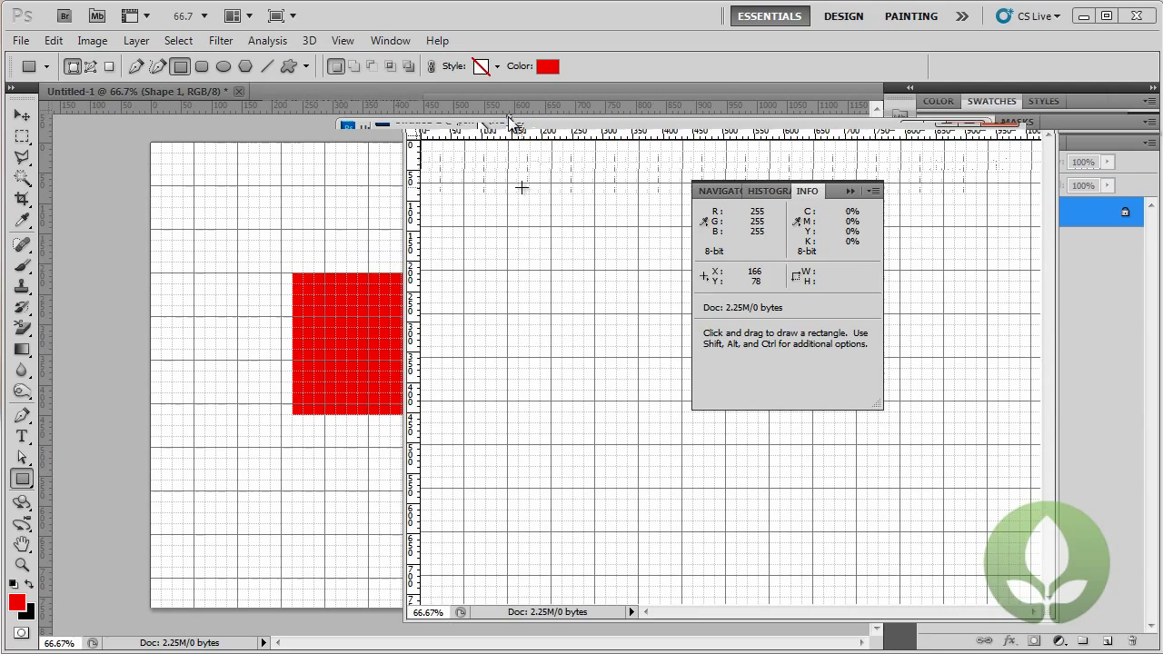
left_click_drag(878, 125, 547, 94)
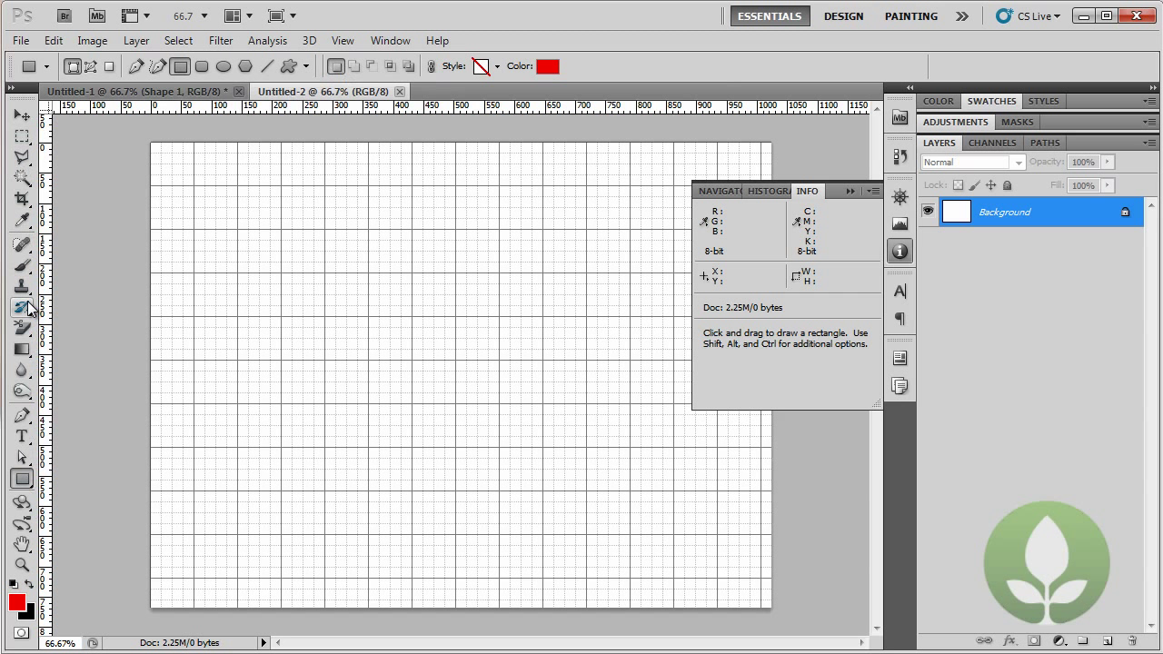
Try the Polygonal Lasso and Magic Wand tools, then browse the view options and panel list without changes.
left_click(21, 157)
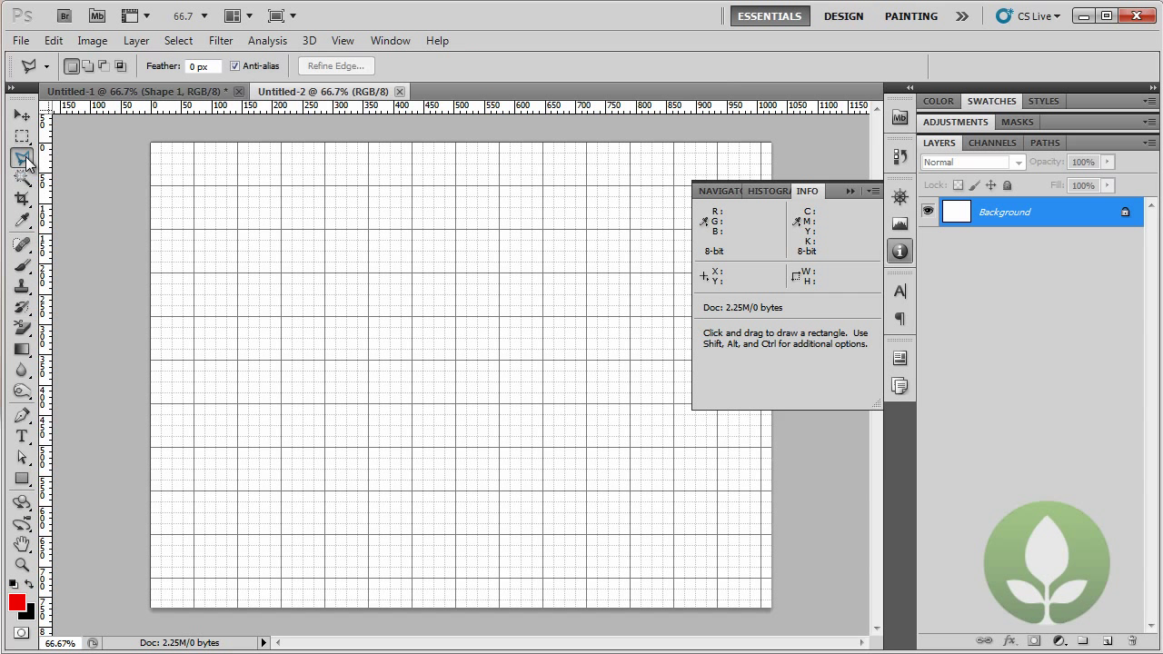
left_click(24, 179)
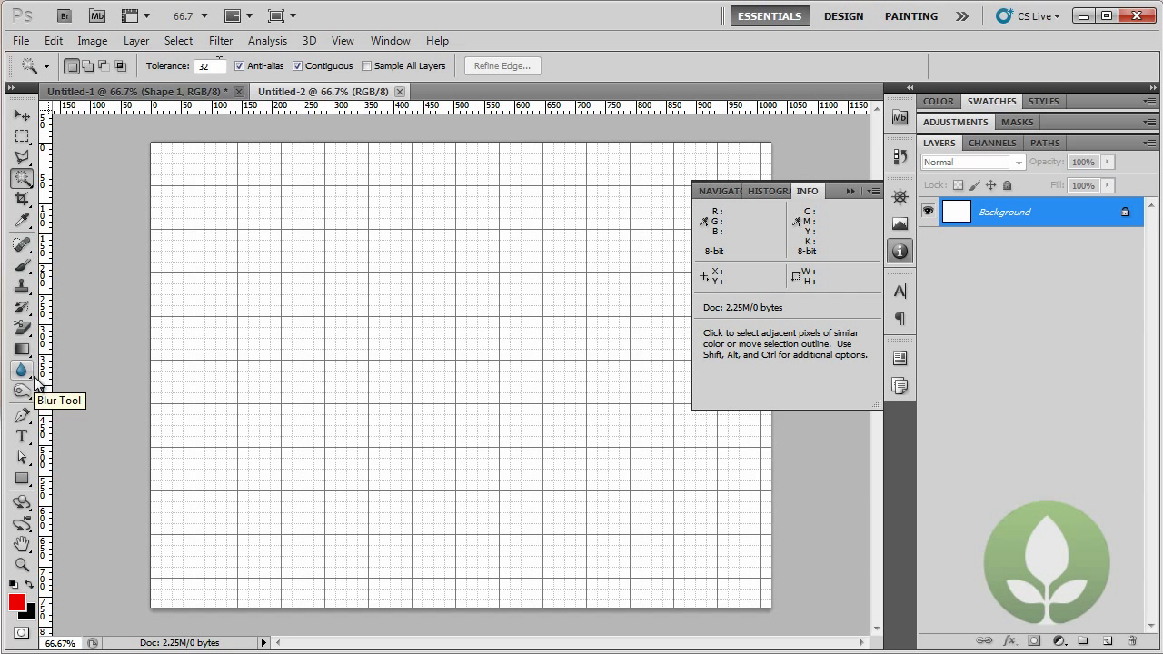
left_click(340, 43)
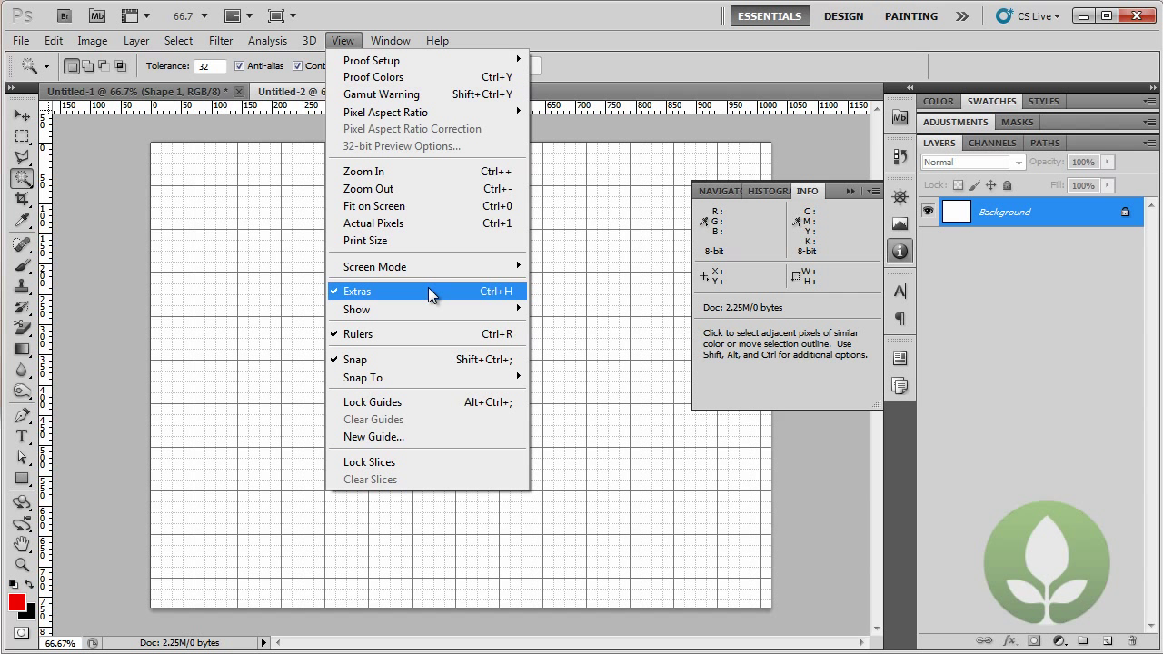
key("Escape")
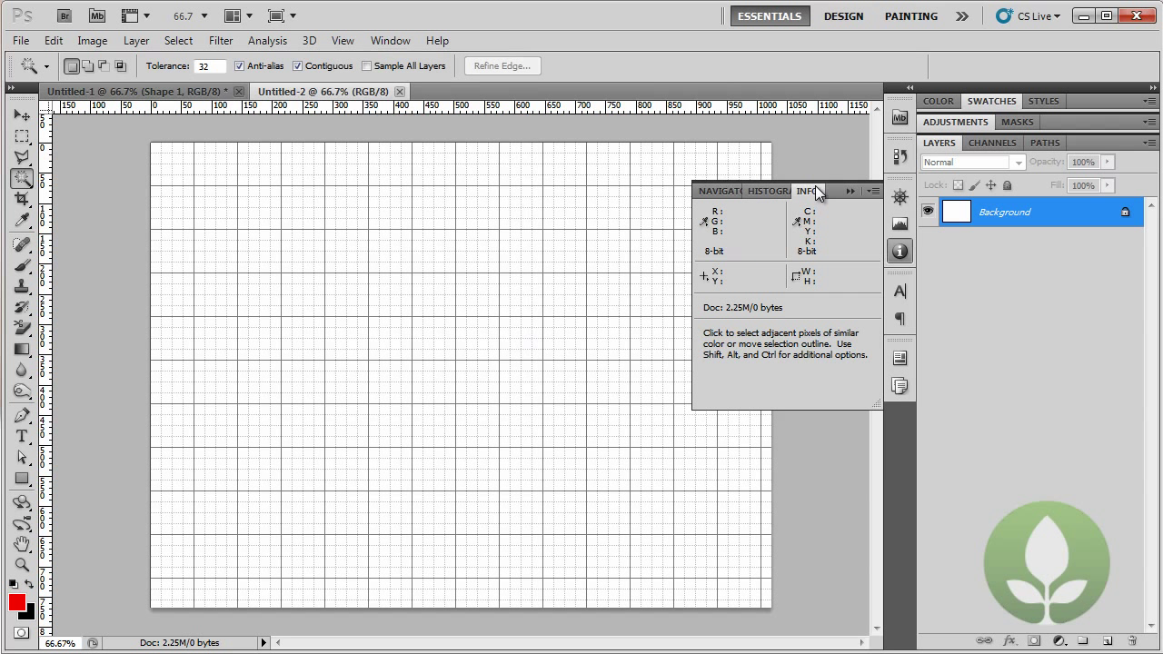
left_click(392, 39)
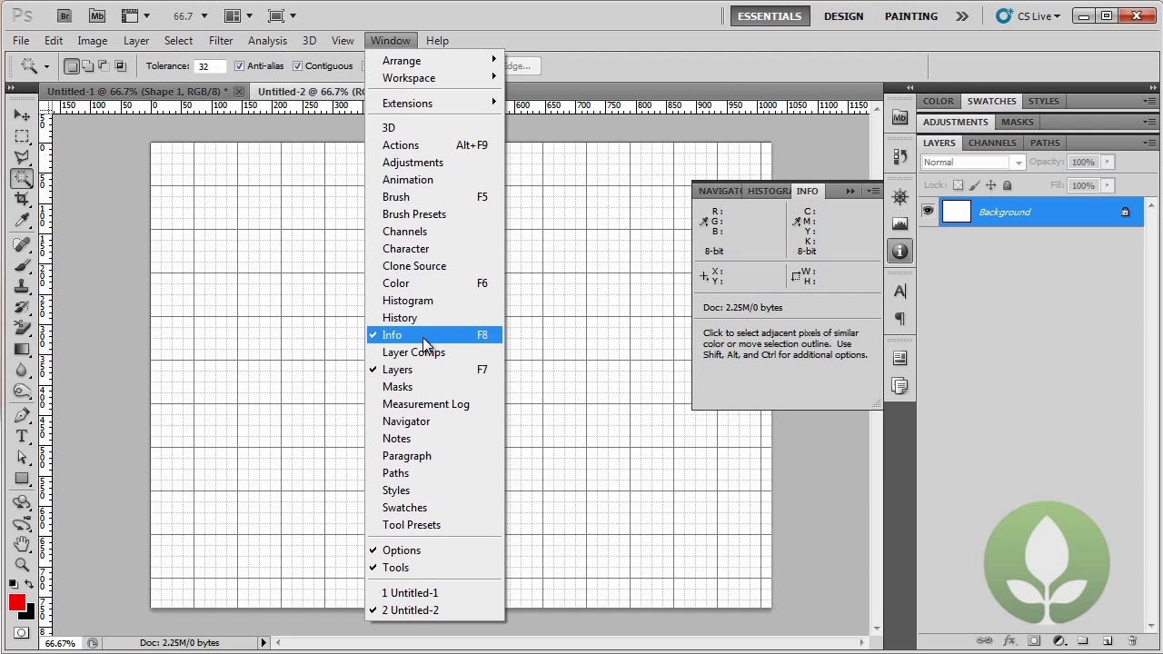
left_click(668, 56)
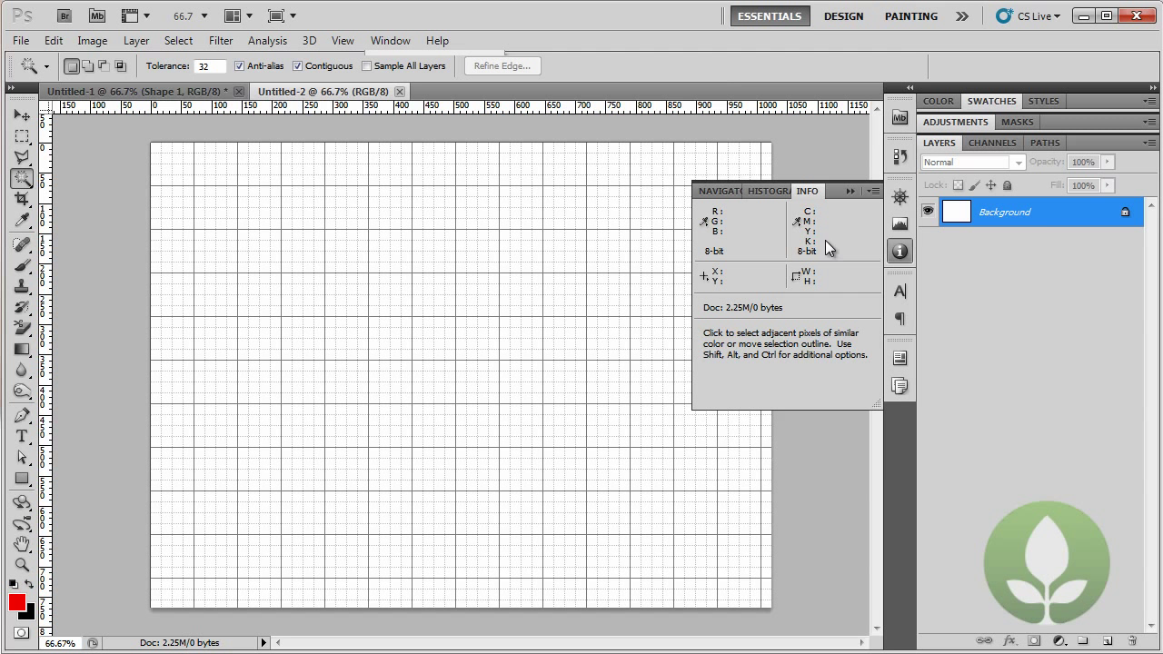
Close Untitled-1, discarding its changes without saving.
left_click(165, 94)
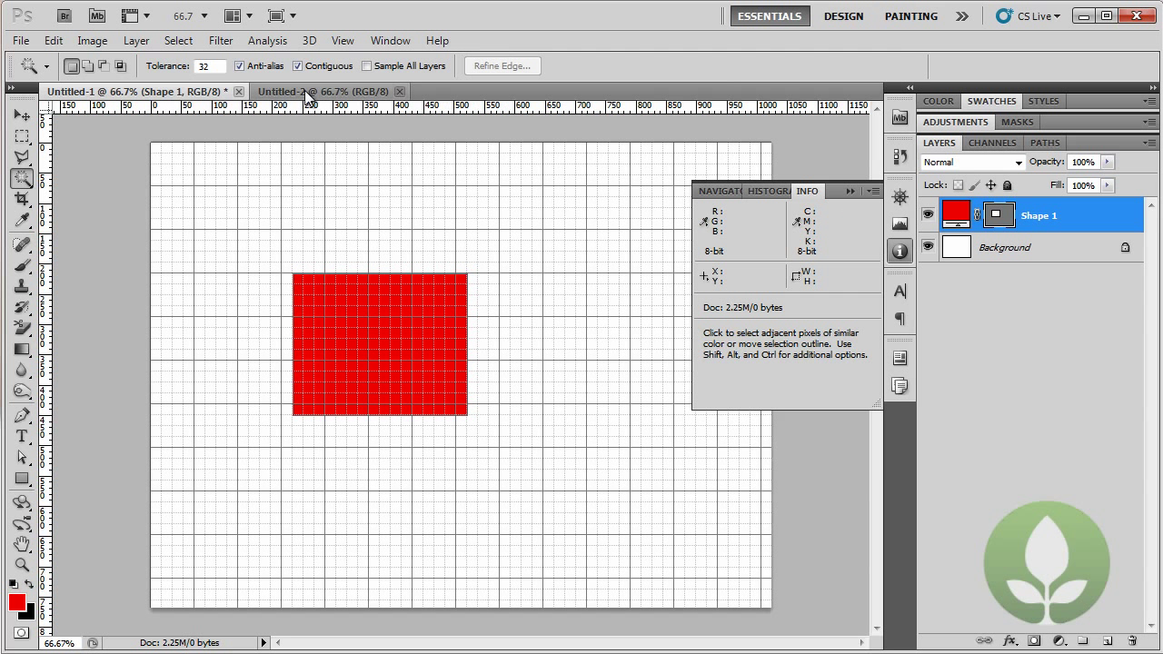
left_click(238, 91)
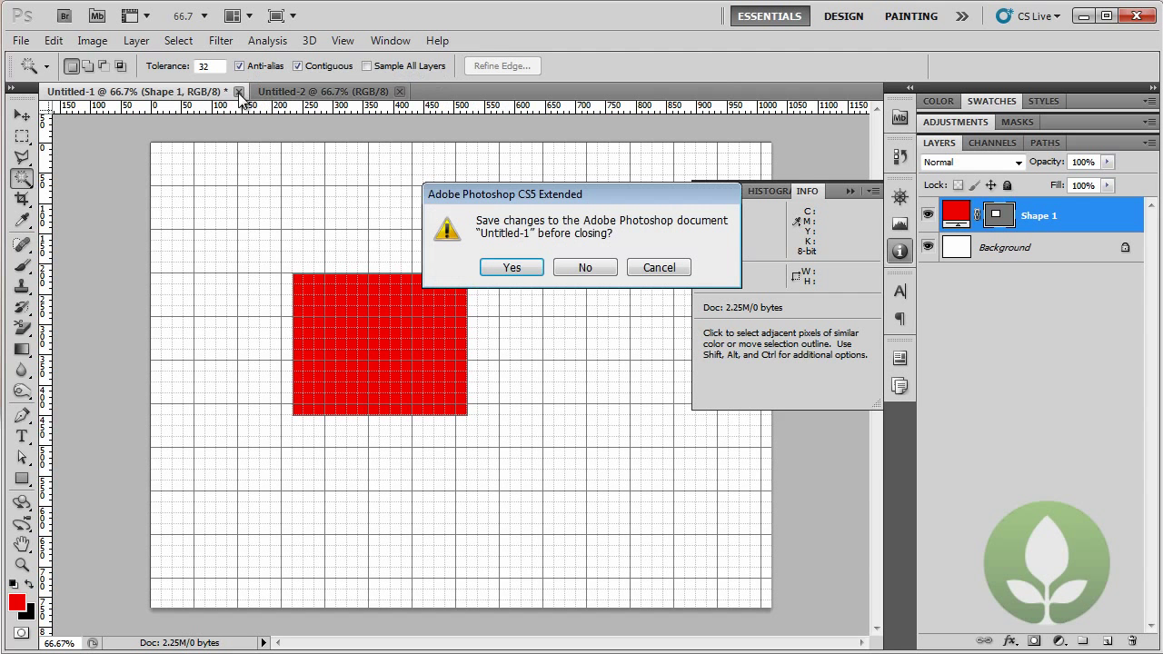
left_click(587, 267)
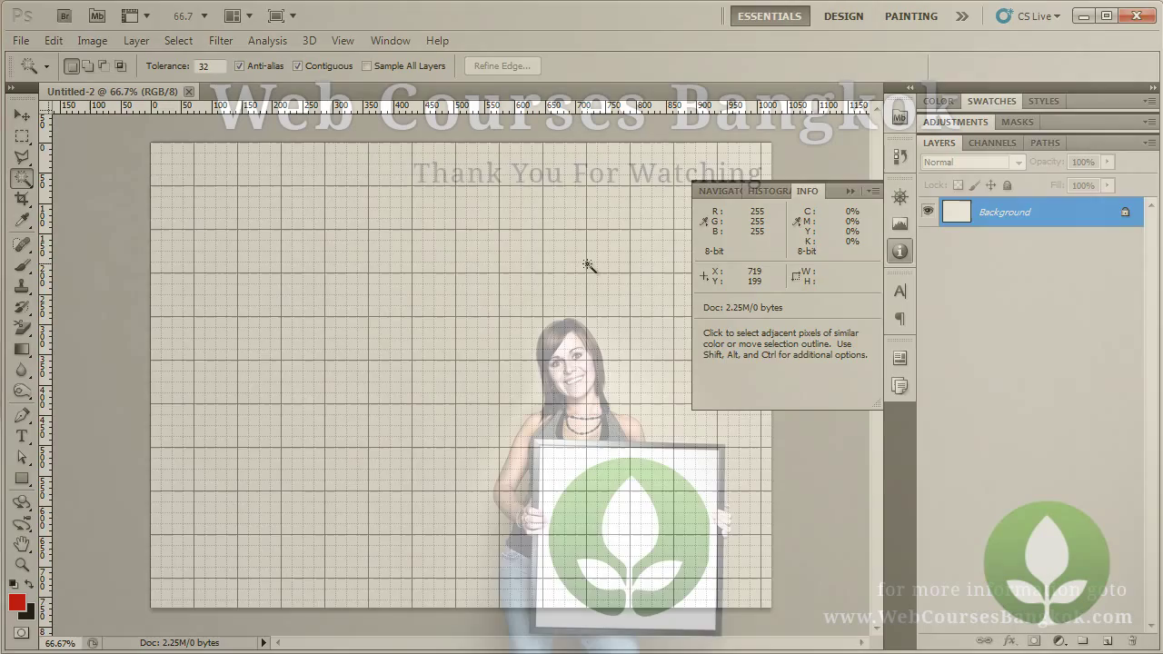